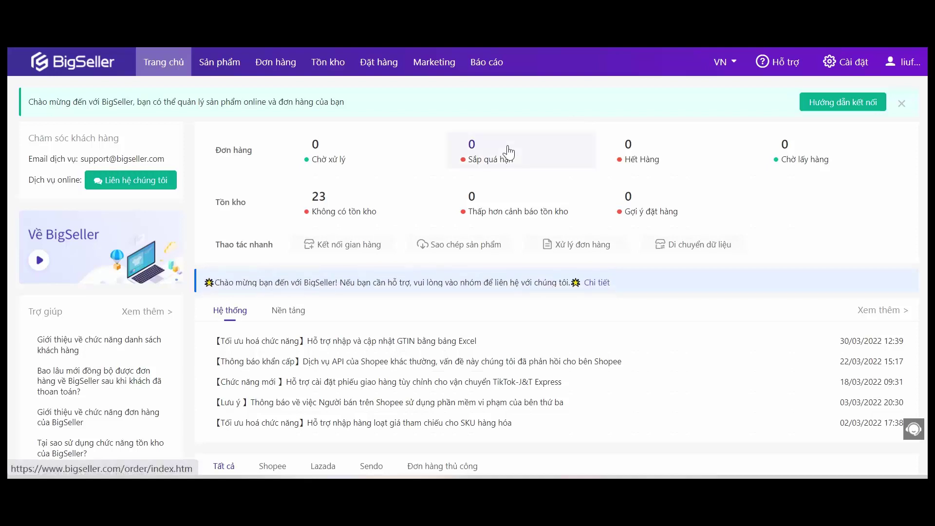
Open the TikTok data migration page and list the tiktokshop xuanvu store's products regardless of import status.
mouse_move(216, 65)
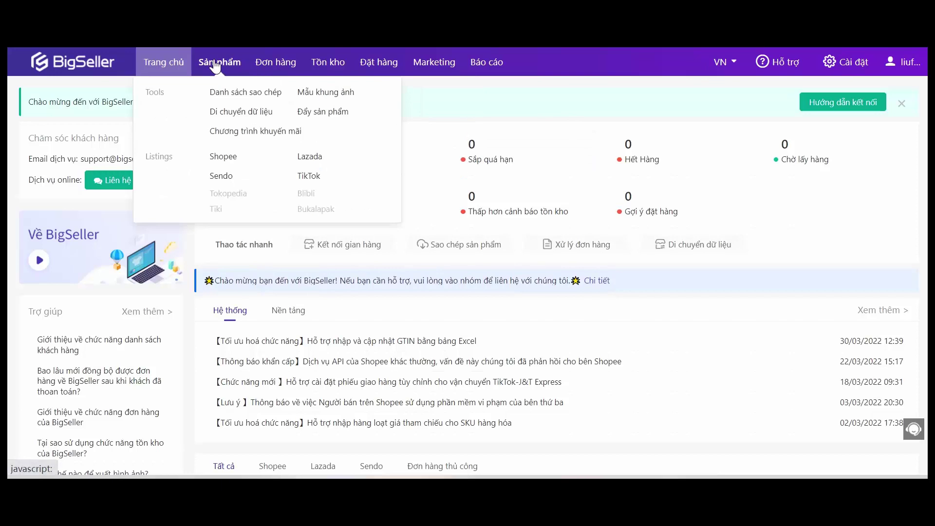
click(229, 113)
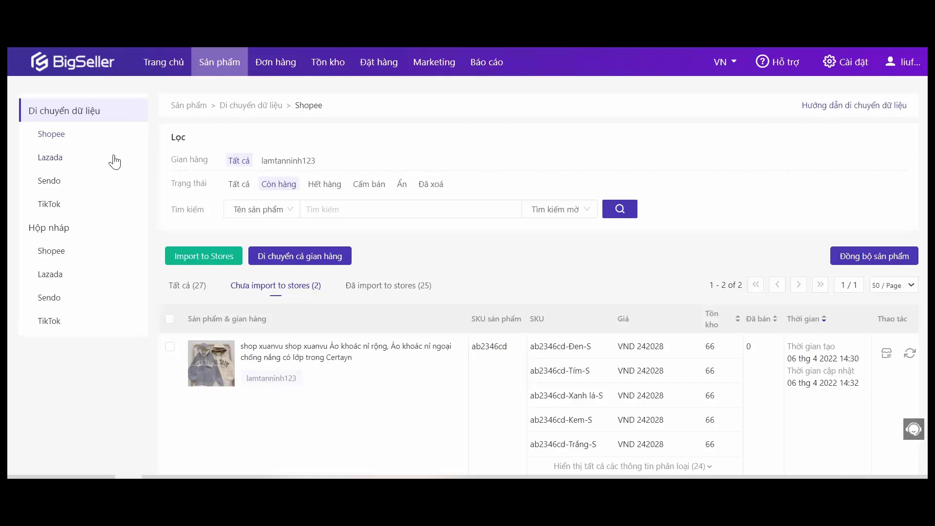
click(67, 207)
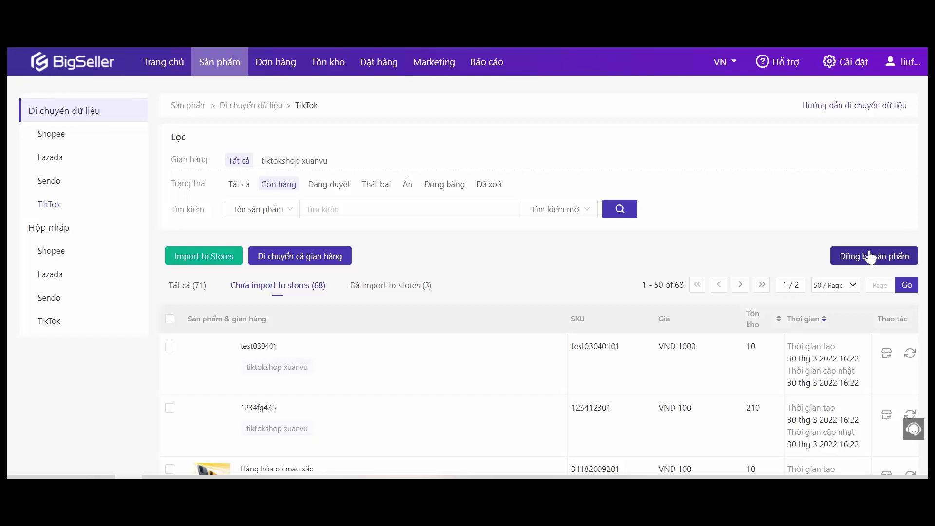
click(298, 162)
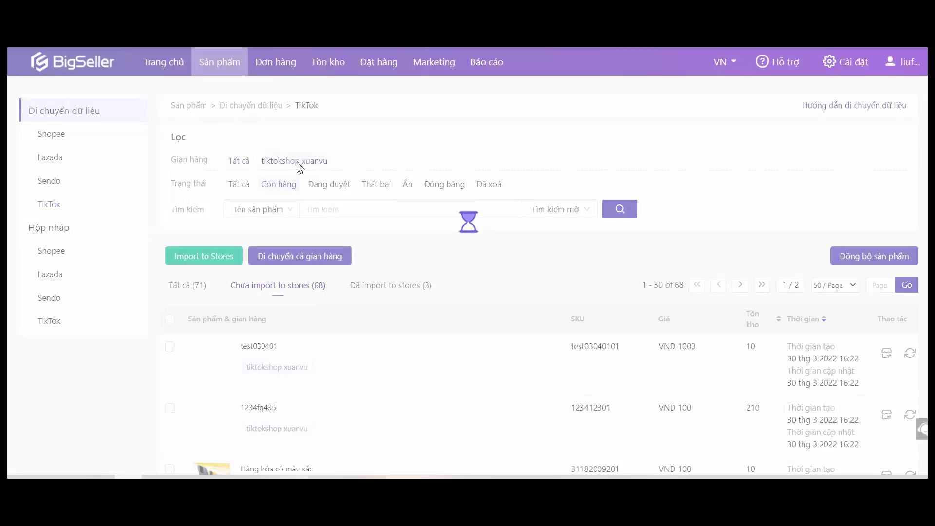
scroll(359, 250, down, 3)
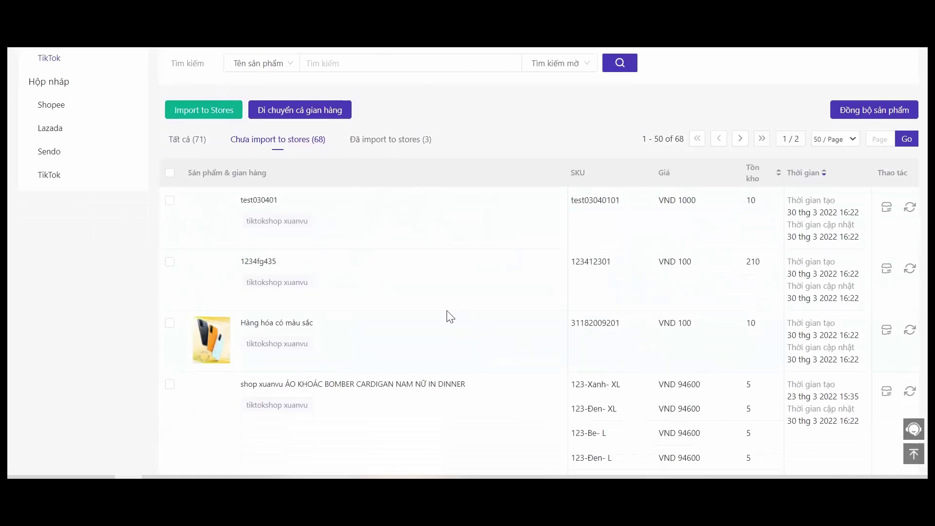
click(199, 143)
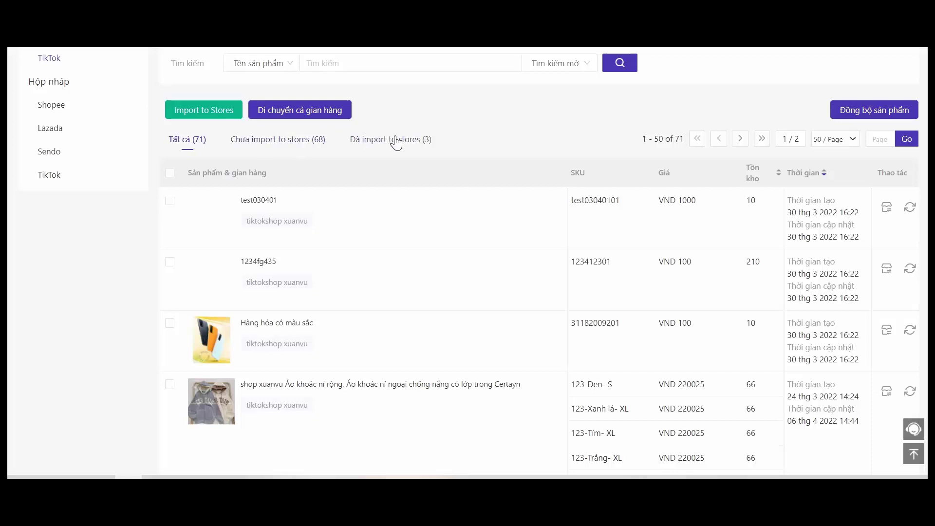
scroll(417, 151, up, 3)
scroll(416, 151, down, 6)
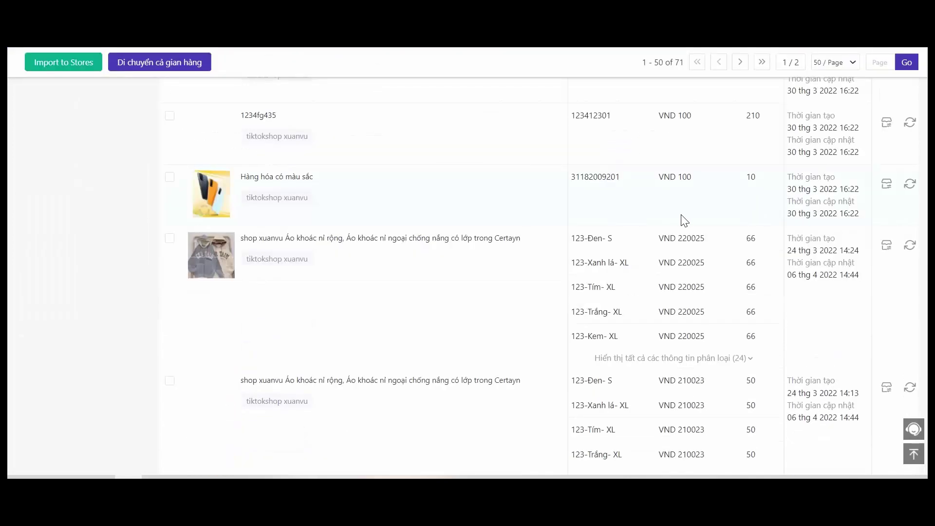
click(894, 185)
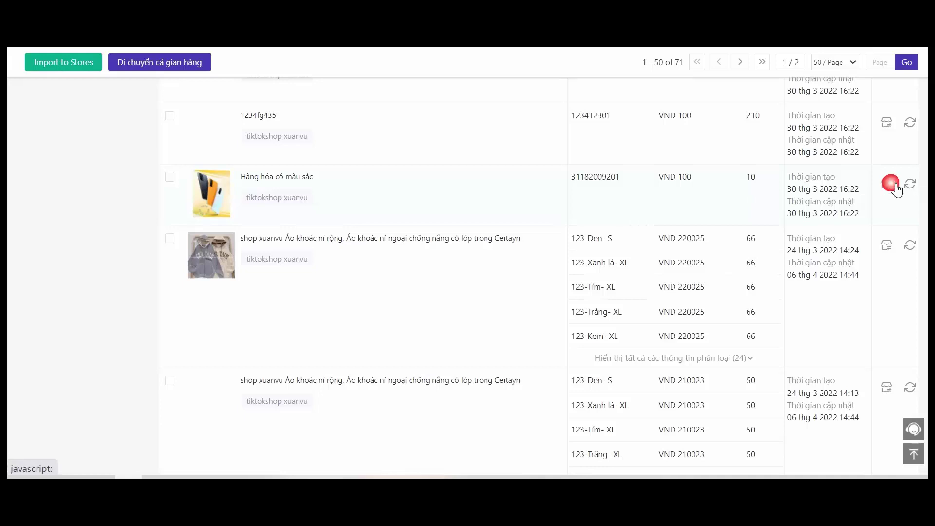
click(329, 166)
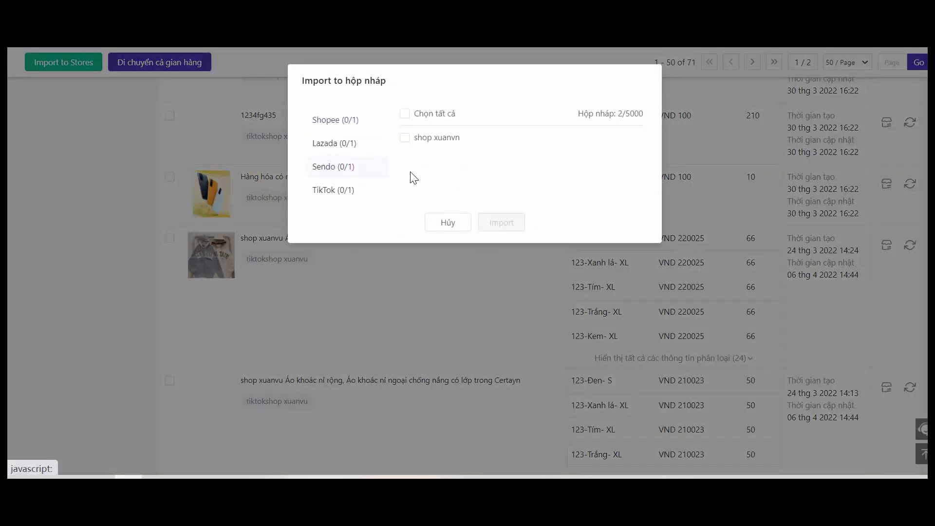
click(405, 138)
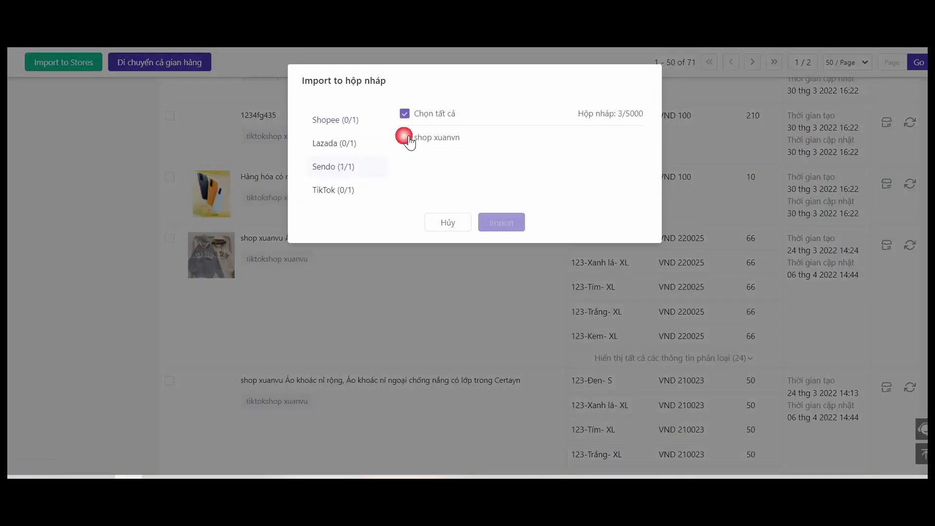
click(452, 225)
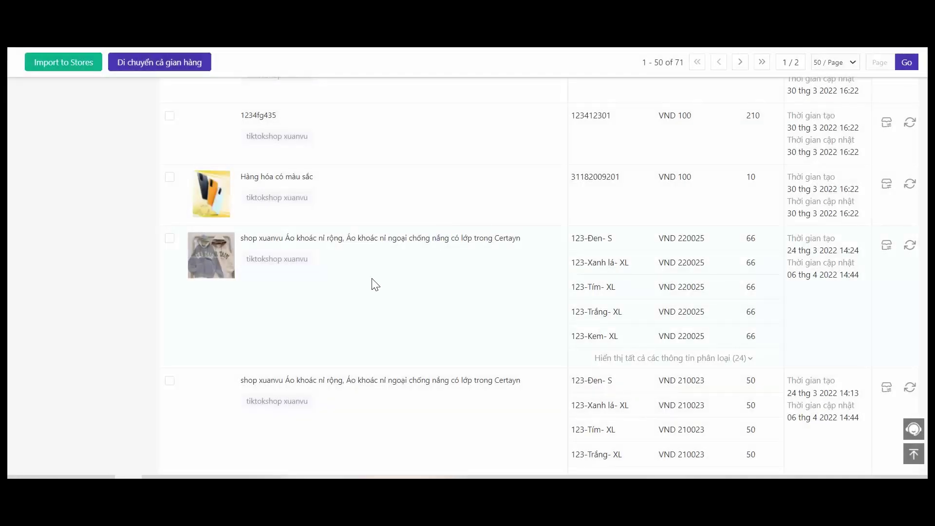
Import the two "shop xuanvu Áo khoác nỉ rộng" products priced VND 220025 and VND 210023 to the Sendo store shop xuanvn.
click(170, 239)
scroll(173, 326, up, 1)
click(170, 411)
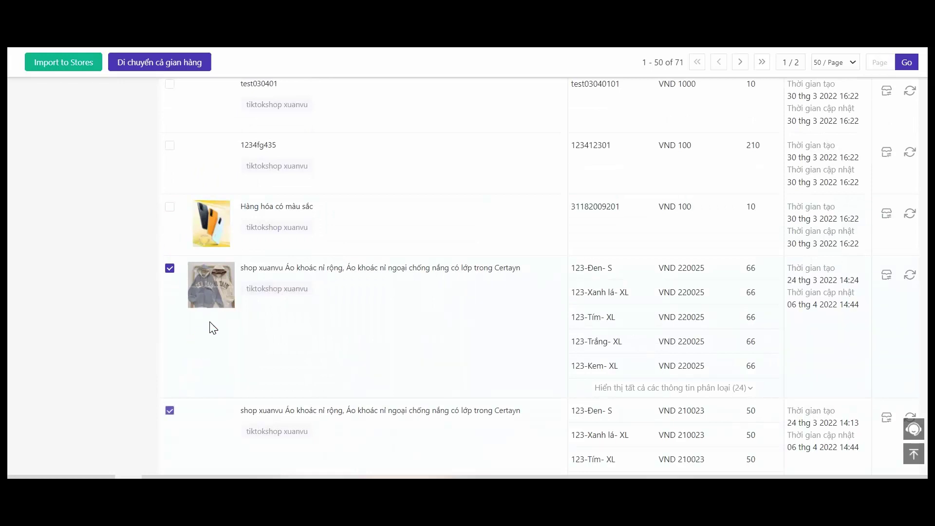
scroll(279, 211, up, 6)
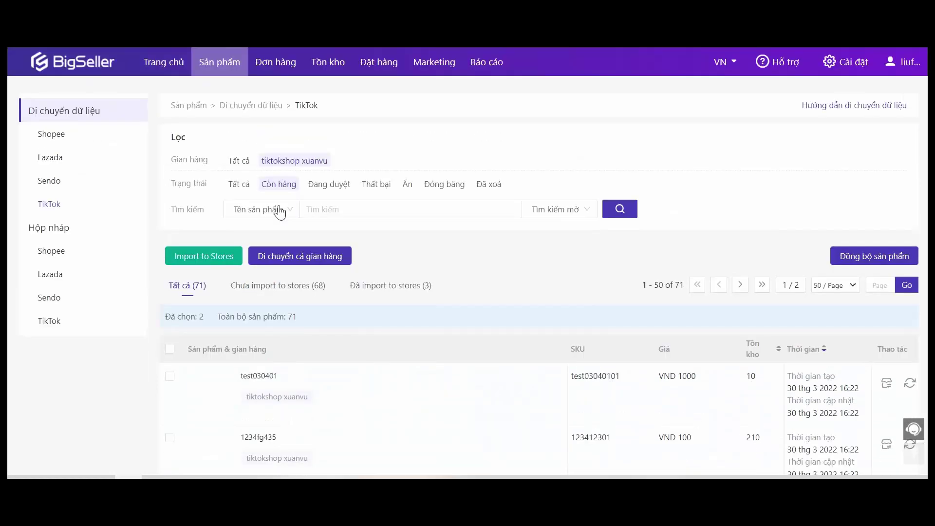
click(200, 257)
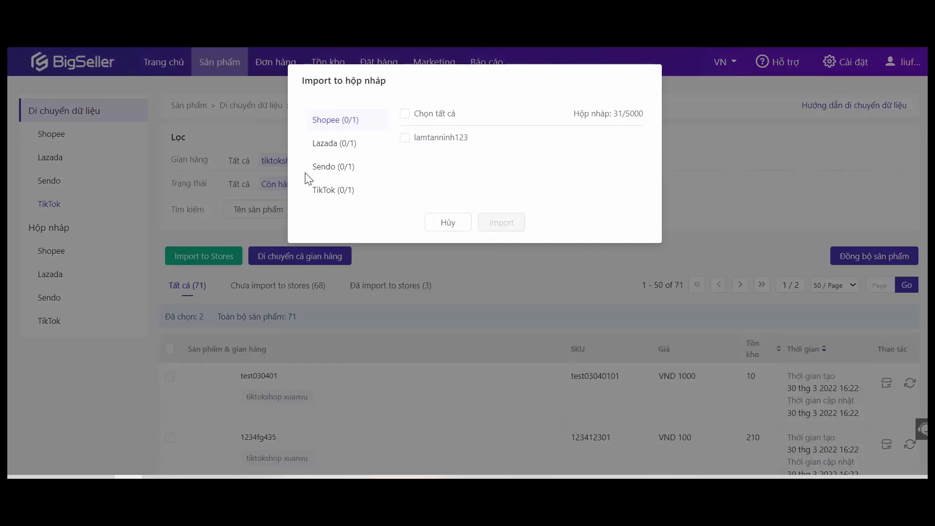
click(321, 168)
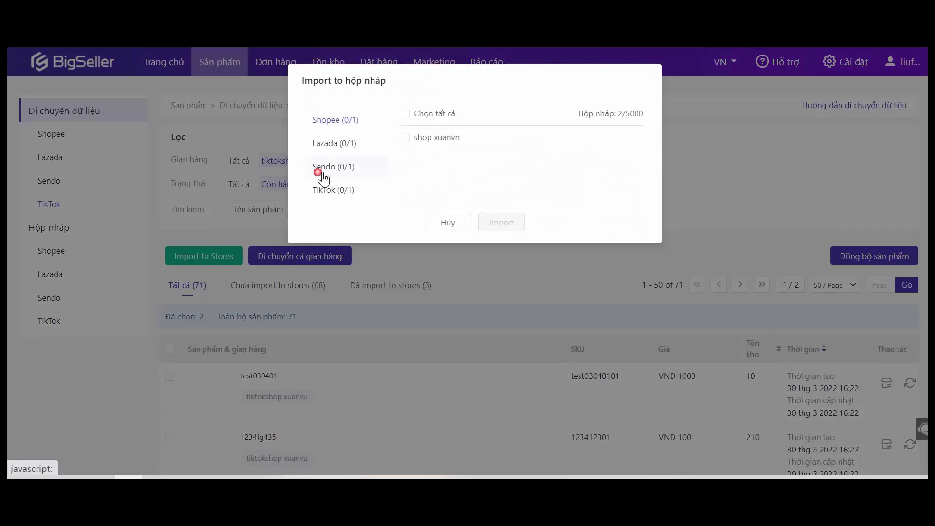
click(408, 141)
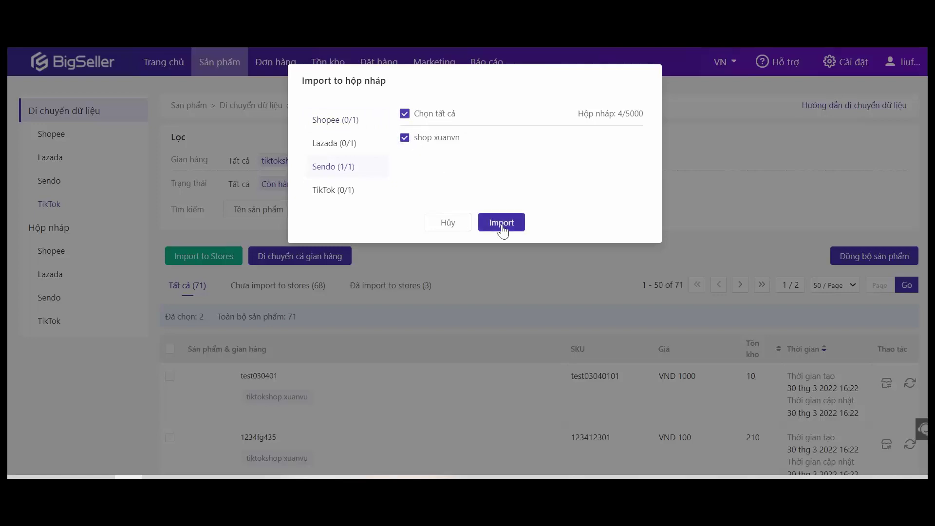
click(501, 224)
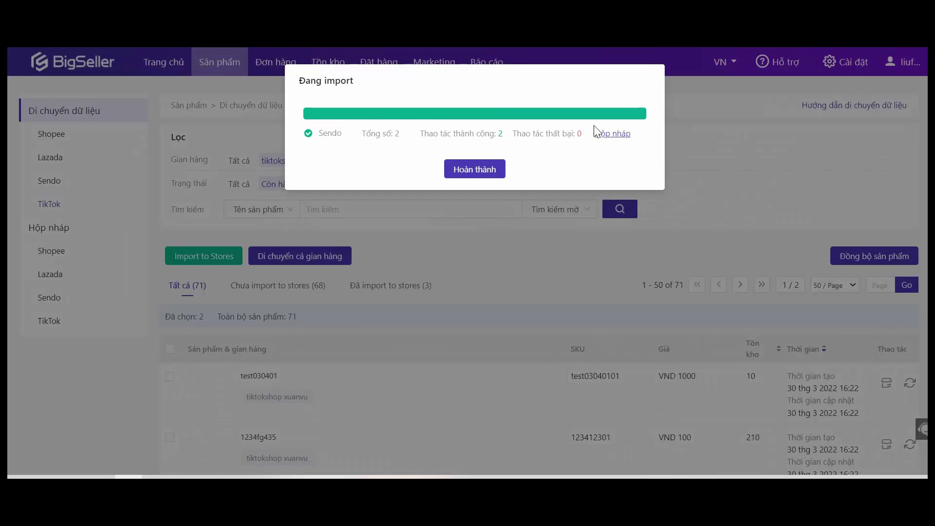
Go to the Sendo draft box and start batch editing of the first two jacket products.
click(621, 133)
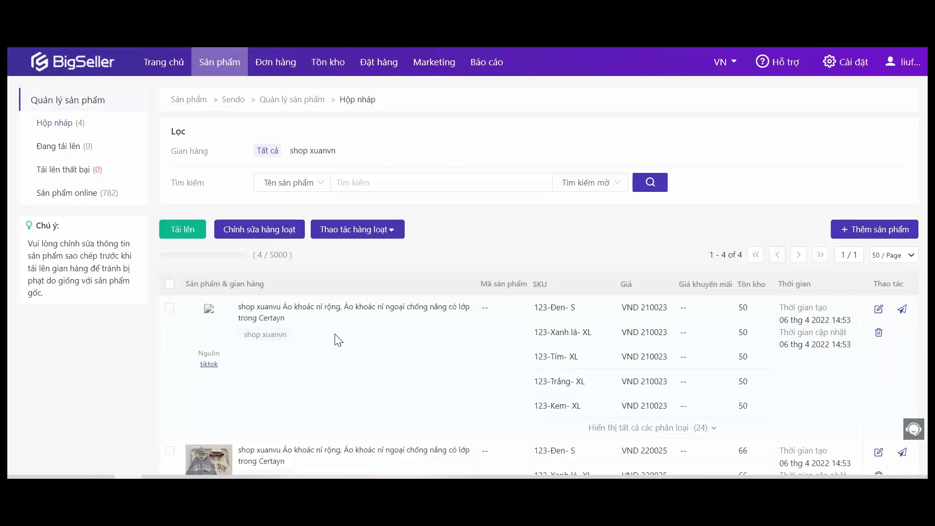
scroll(336, 340, down, 3)
click(170, 161)
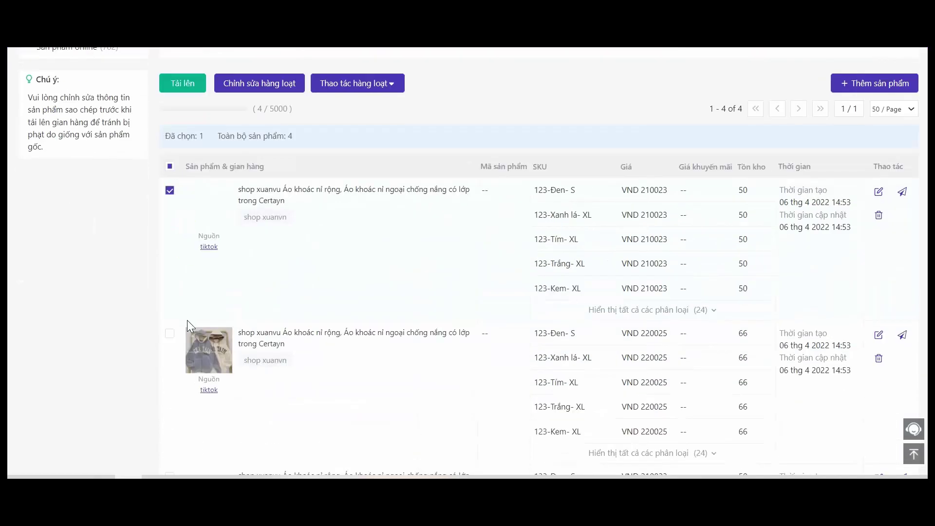
click(170, 333)
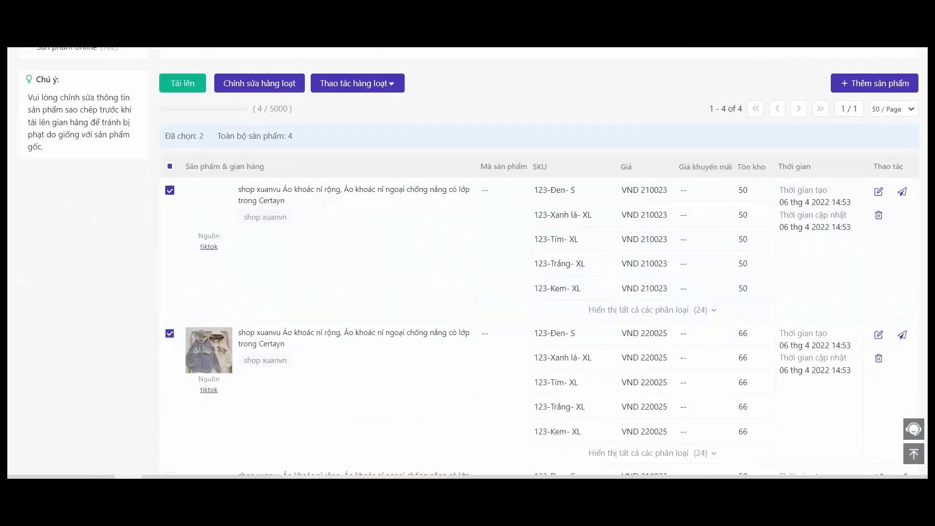
click(258, 86)
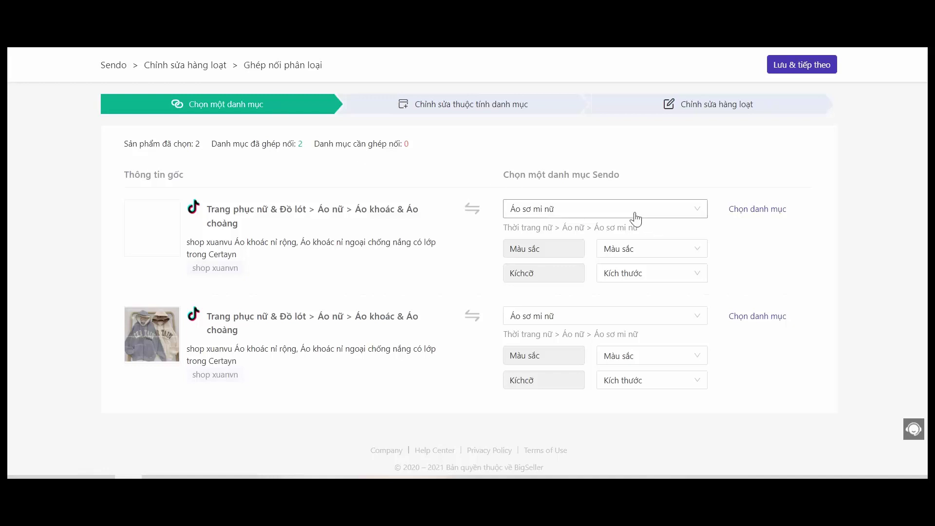
Set the first product's Sendo category to Thời trang nữ > Áo nữ > Áo dài nữ.
click(619, 211)
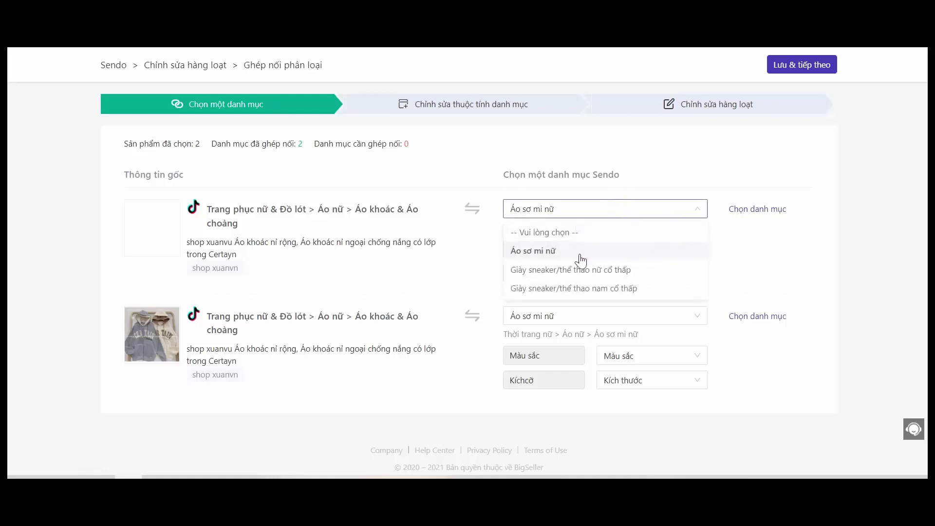
click(710, 203)
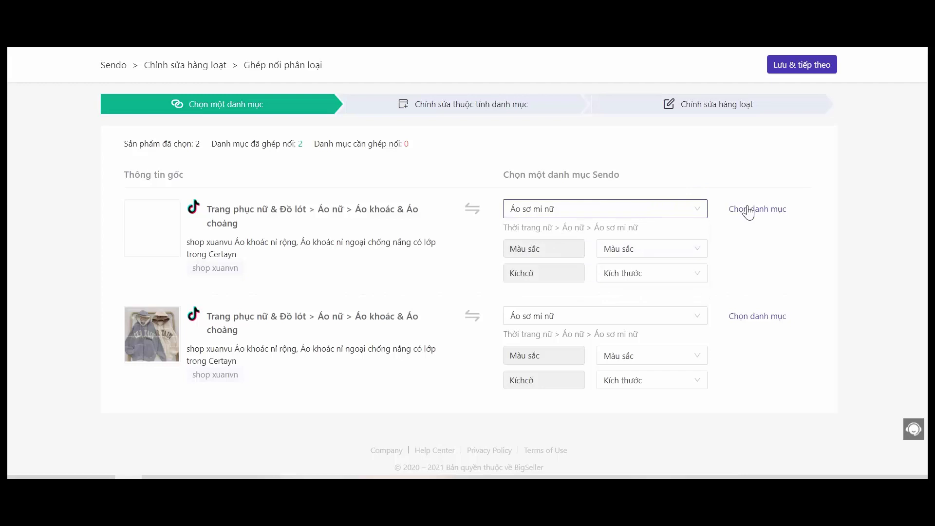
click(748, 210)
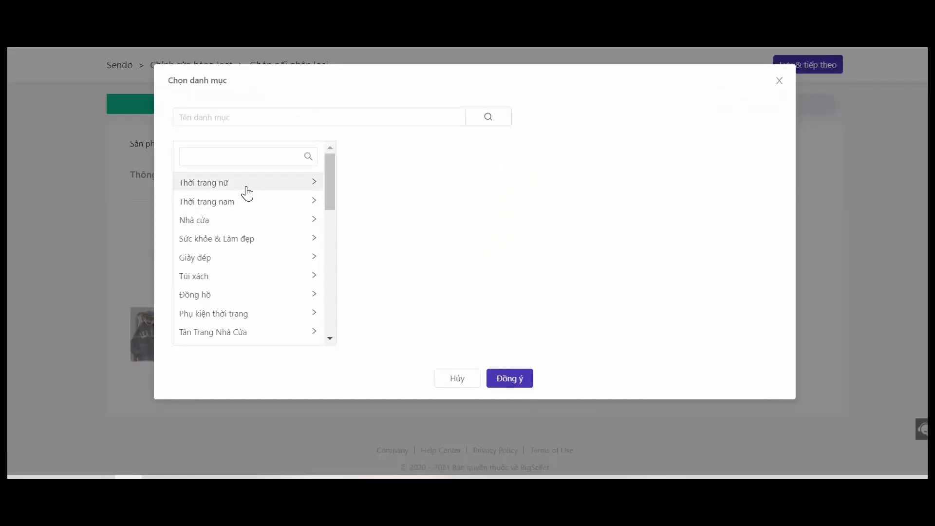
click(246, 188)
click(392, 215)
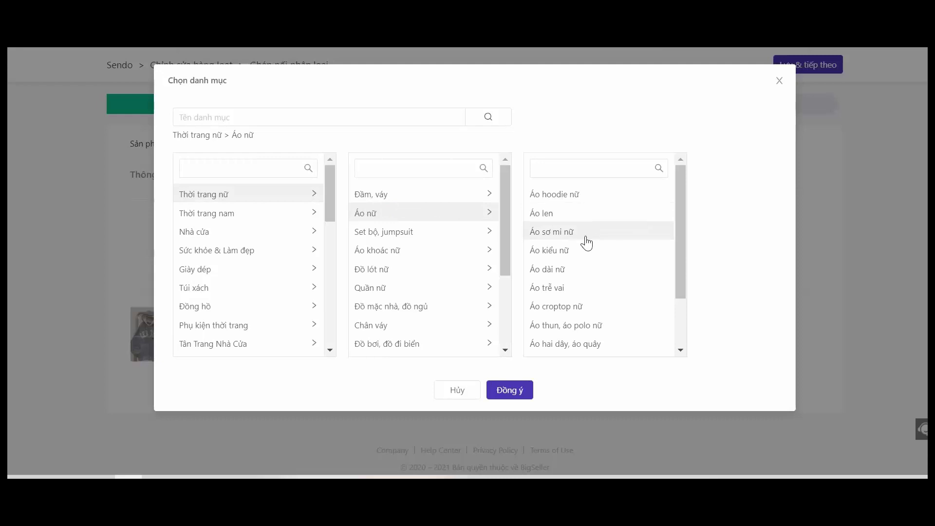
scroll(578, 256, down, 3)
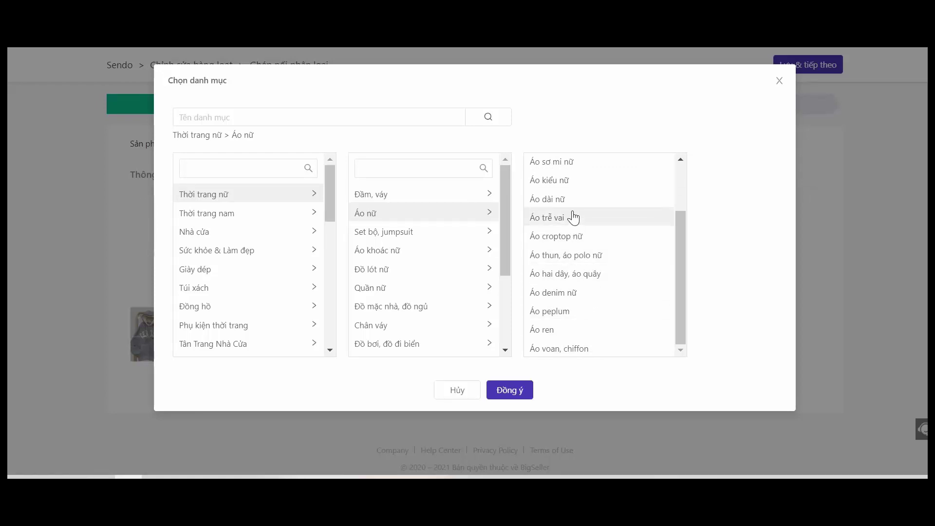
click(562, 200)
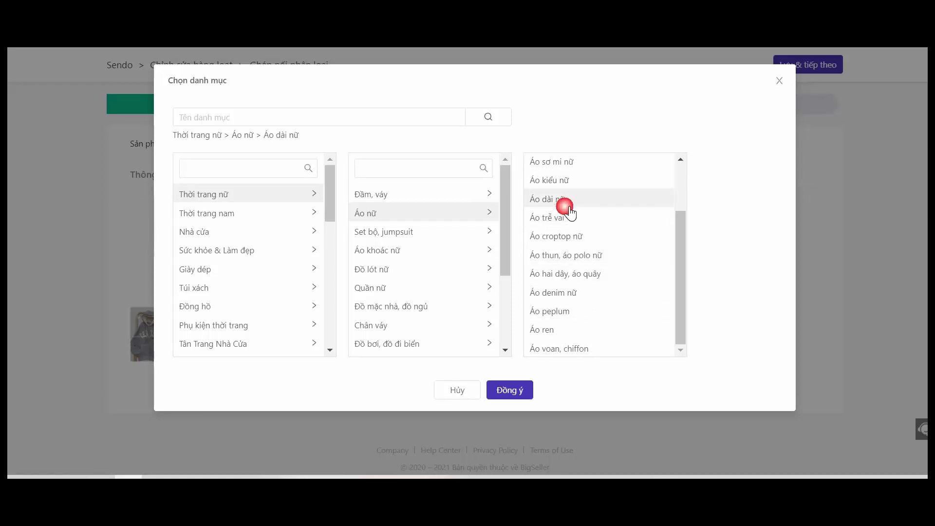
click(509, 391)
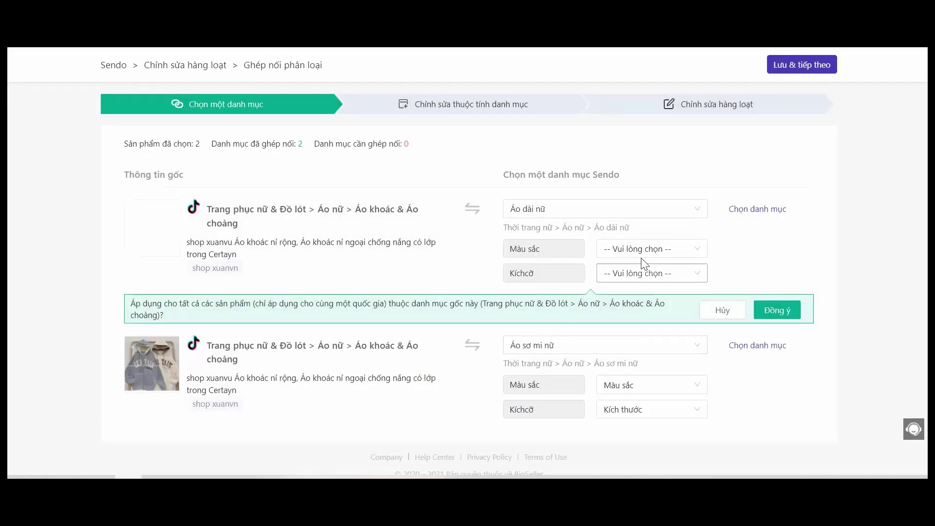
Match the first product's variations to Màu sắc and Kích thước, and apply the mapping to all products in the same original category.
click(642, 253)
click(627, 308)
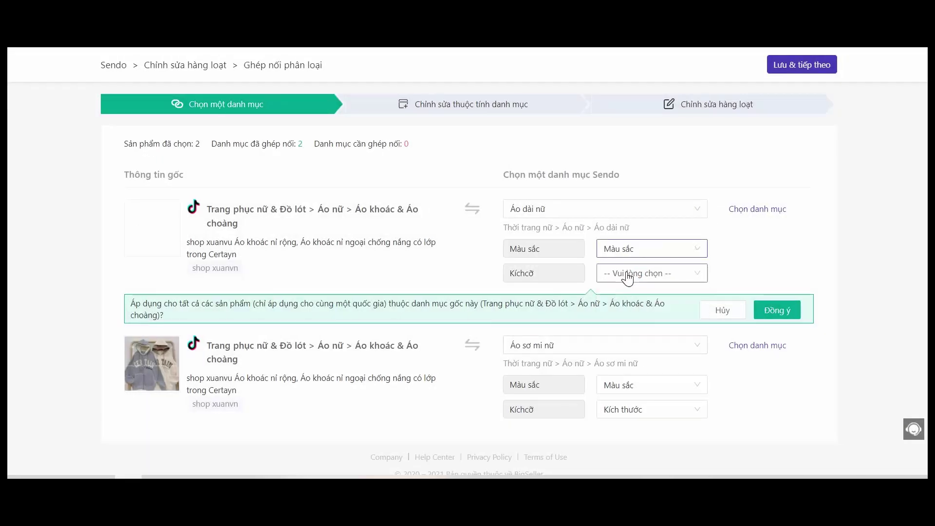
click(628, 276)
click(624, 315)
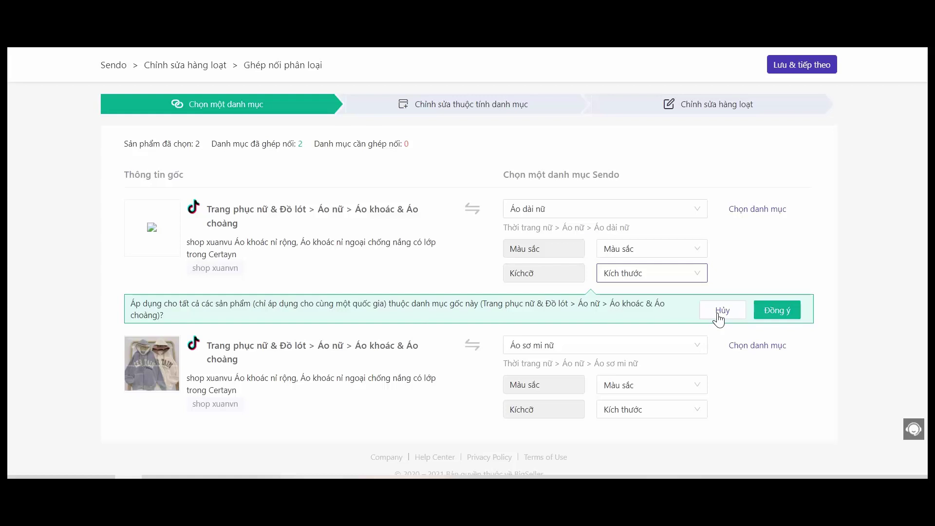
click(777, 312)
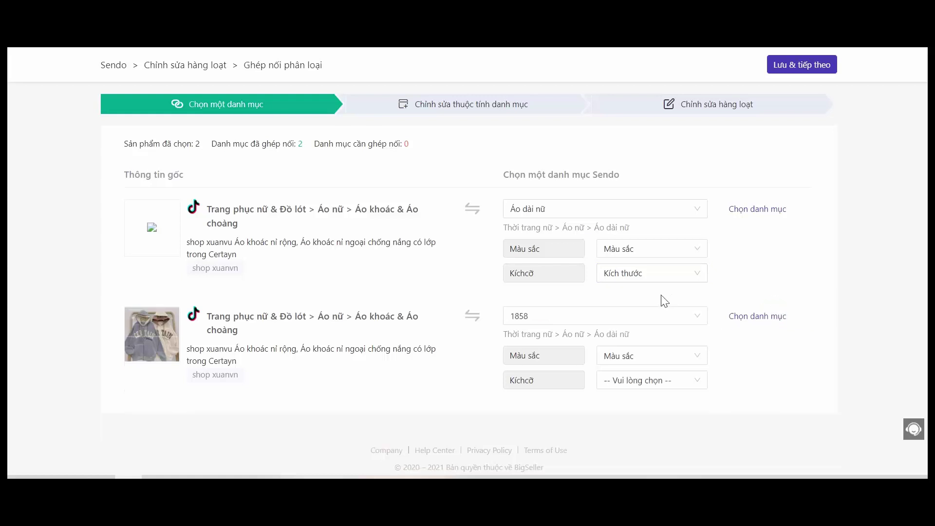
Set the second product's Sendo category to Thời trang nữ > Áo nữ > Áo dài nữ.
click(696, 317)
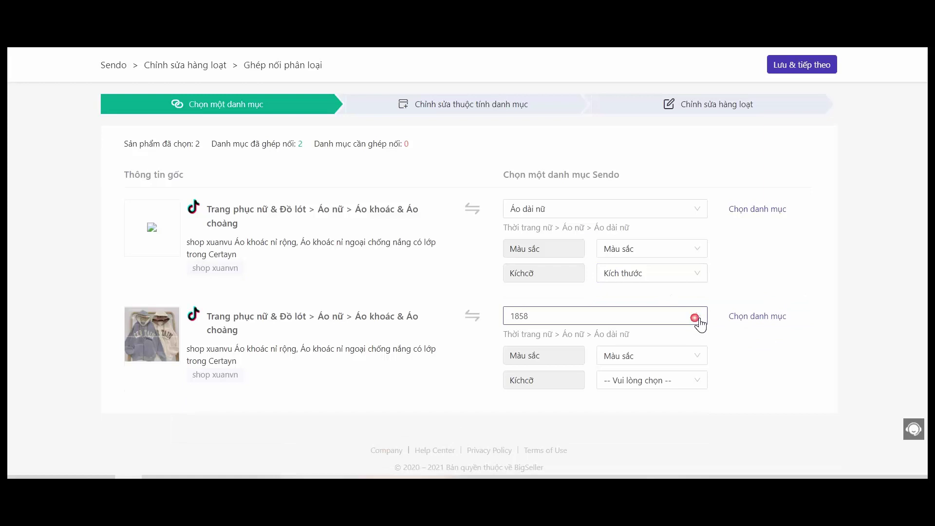
click(753, 317)
click(236, 194)
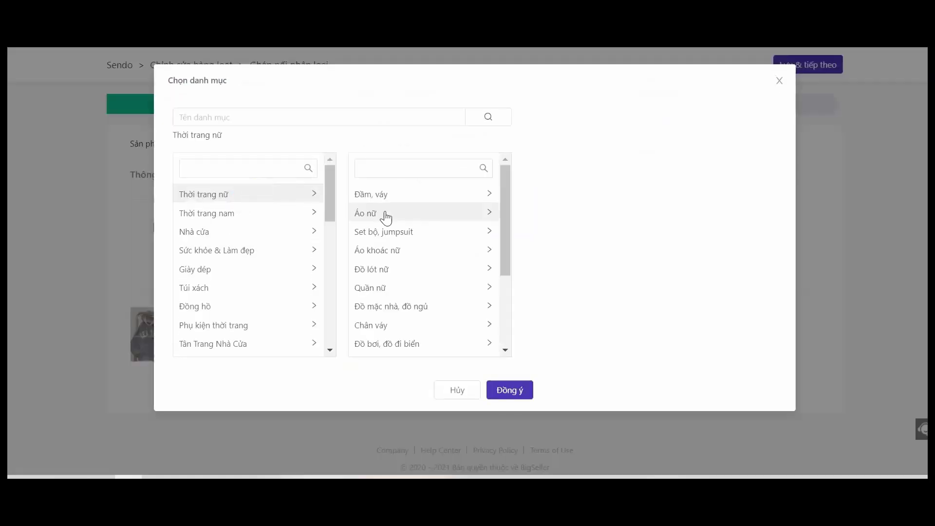
click(386, 215)
scroll(609, 281, down, 1)
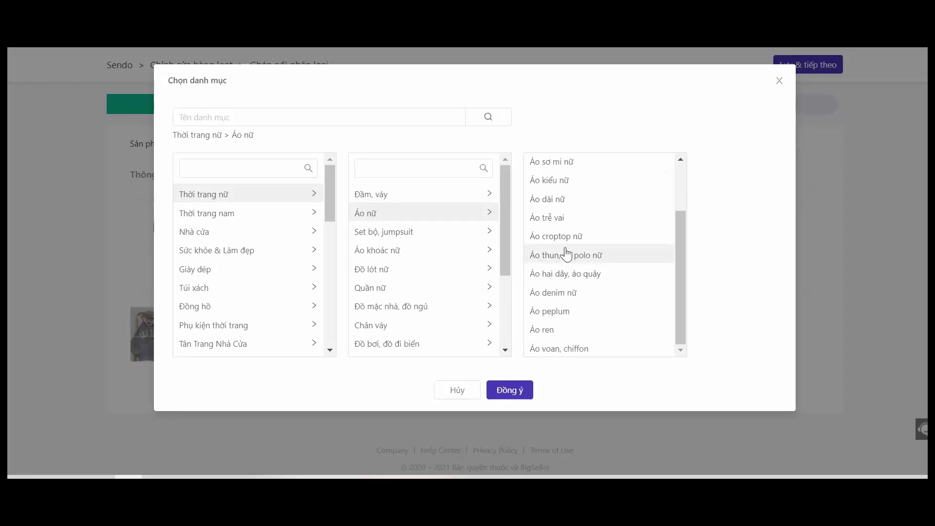
click(560, 201)
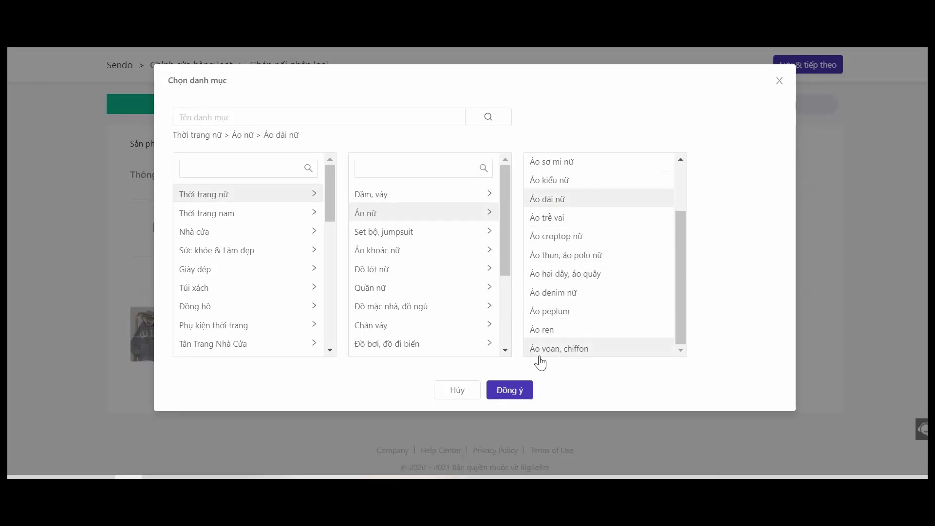
click(519, 390)
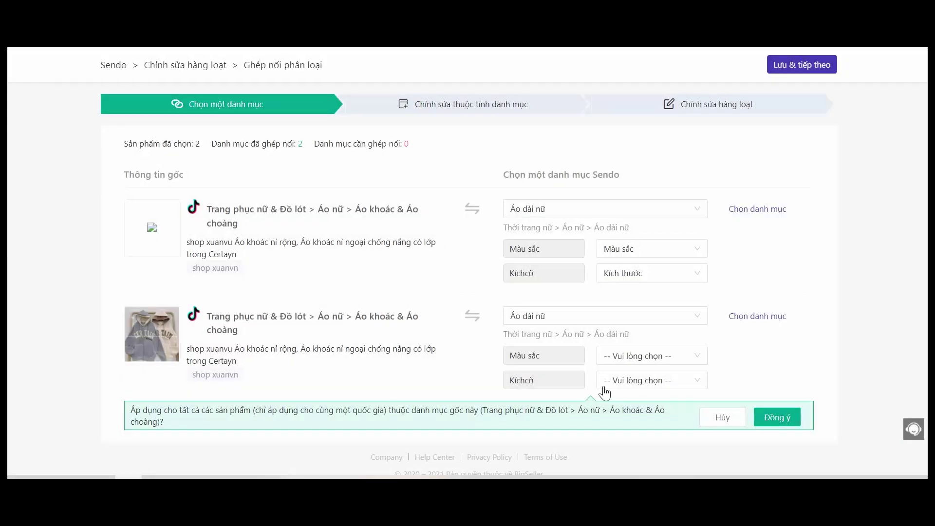
Match the second product's variations to Màu sắc and Kích thước for all products in the same original category, and save the category mapping.
click(650, 356)
click(633, 417)
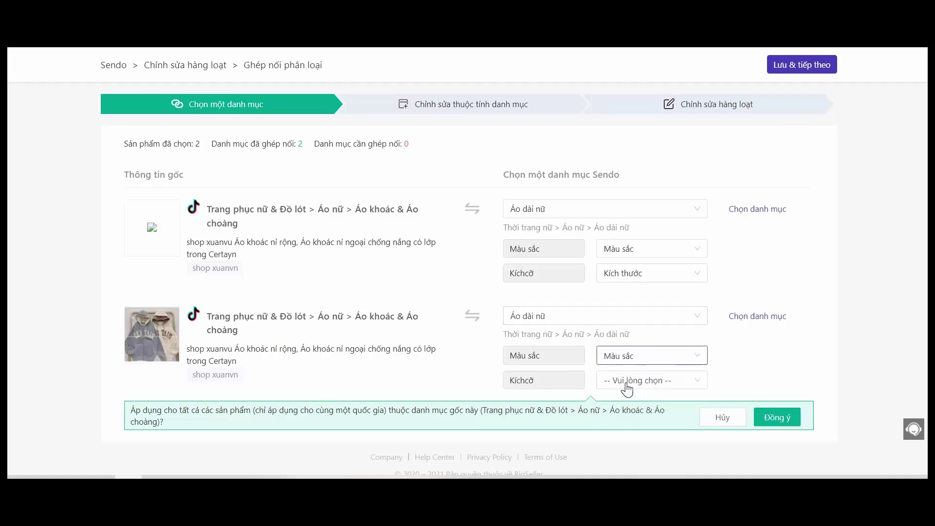
click(633, 380)
click(643, 421)
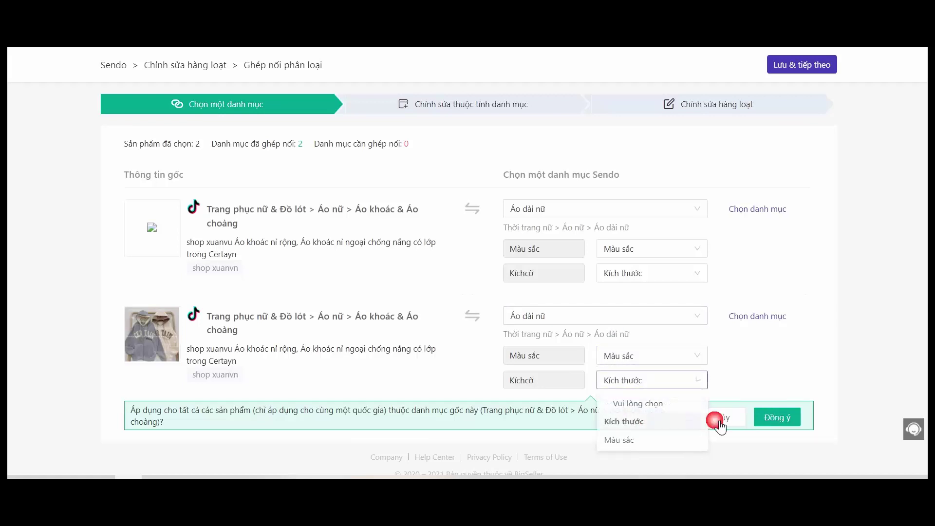
click(785, 418)
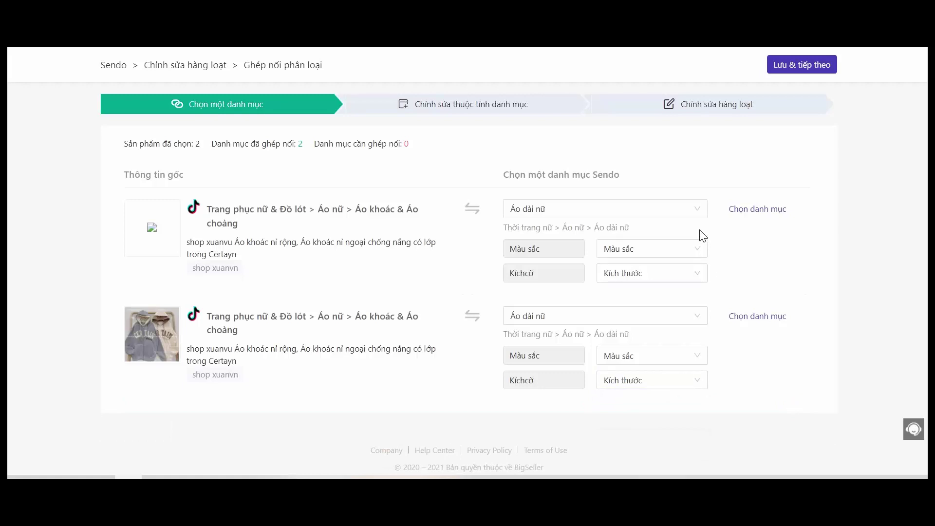
click(795, 68)
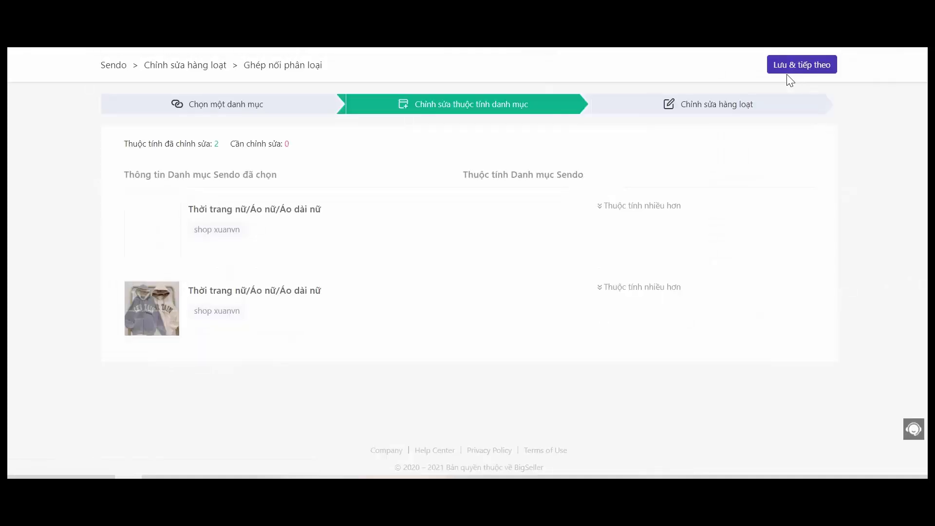
Review the first product's additional category attributes, and continue to the batch editing stage.
click(641, 206)
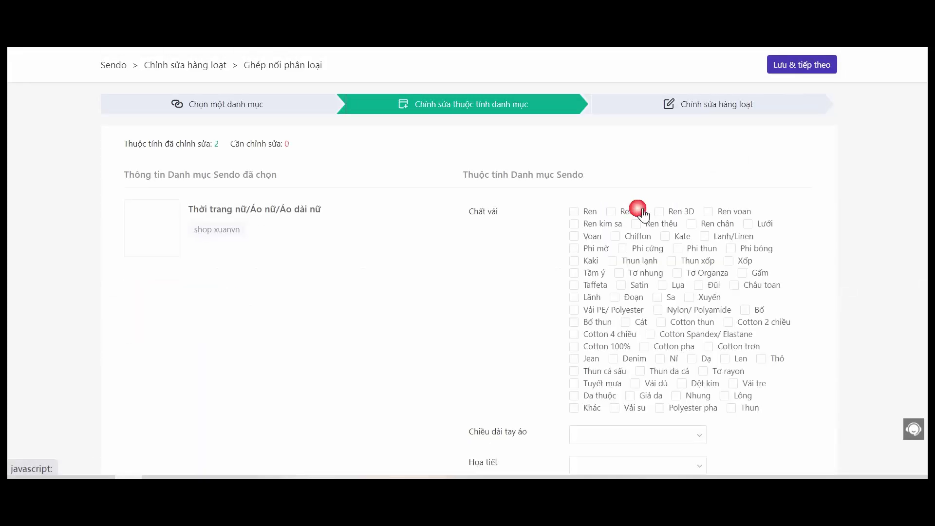
scroll(647, 213, down, 5)
scroll(646, 213, up, 4)
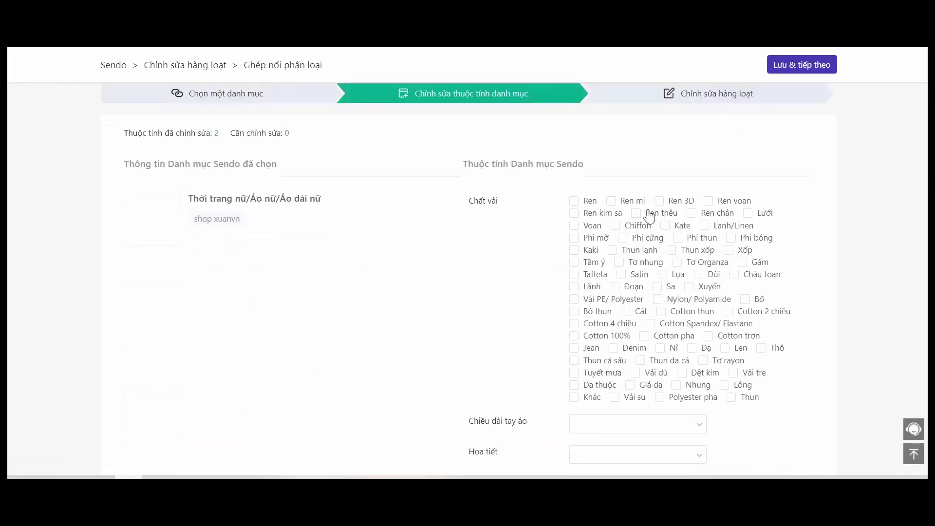
scroll(650, 216, down, 5)
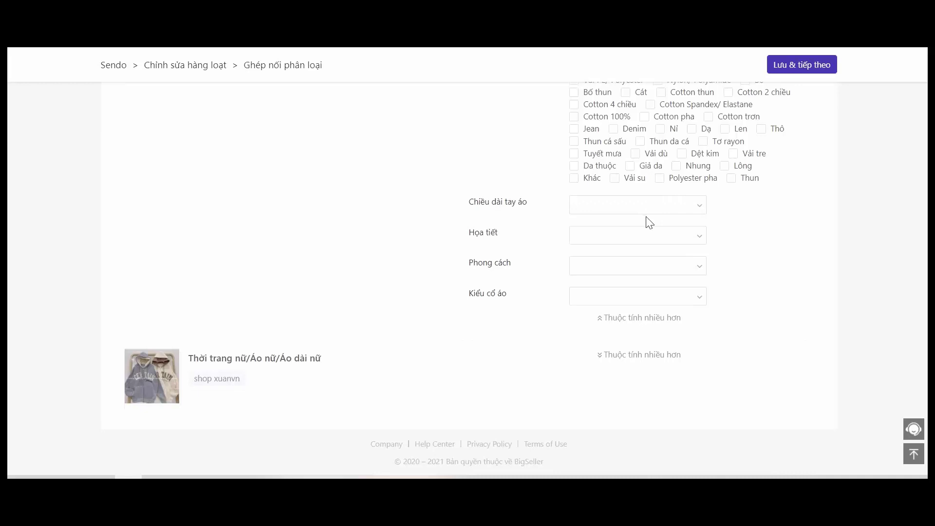
scroll(650, 222, up, 5)
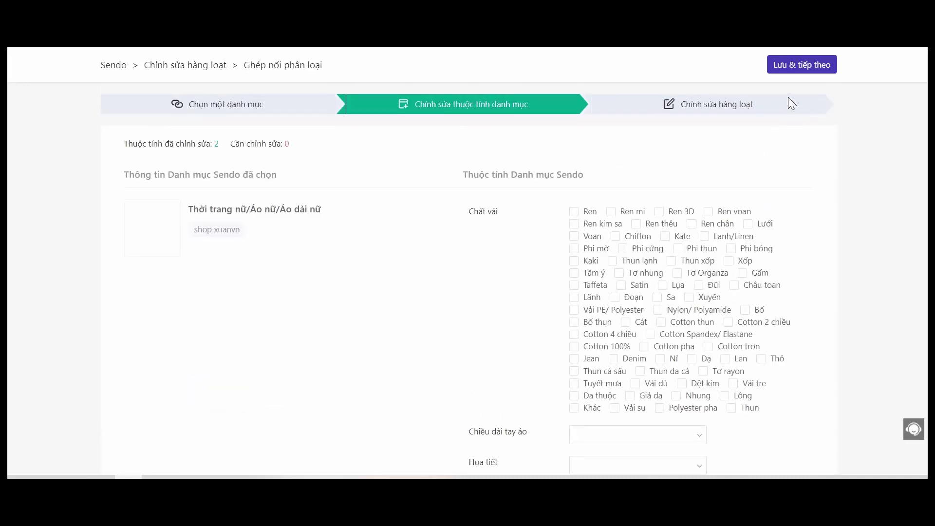
click(791, 68)
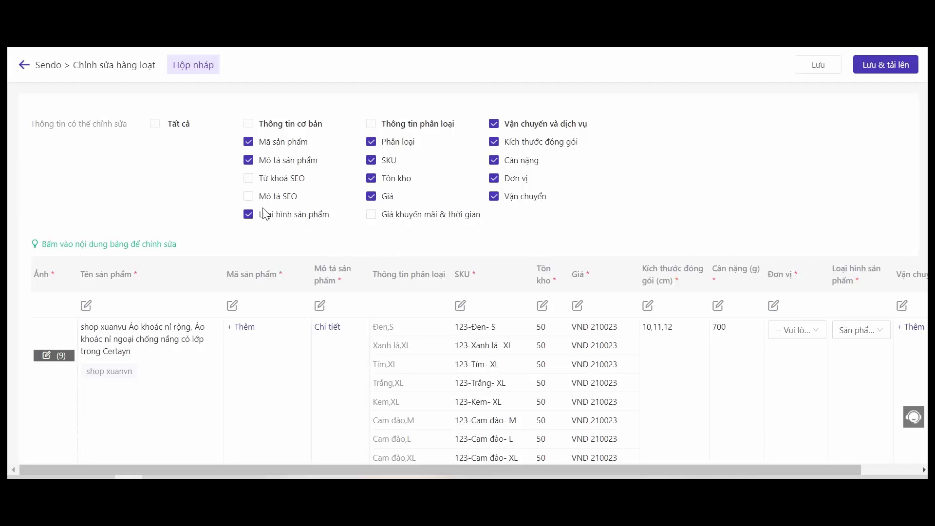
Exclude Mô tả sản phẩm from the editable information and open the first product's Mã sản phẩm for editing.
click(249, 160)
scroll(306, 246, down, 1)
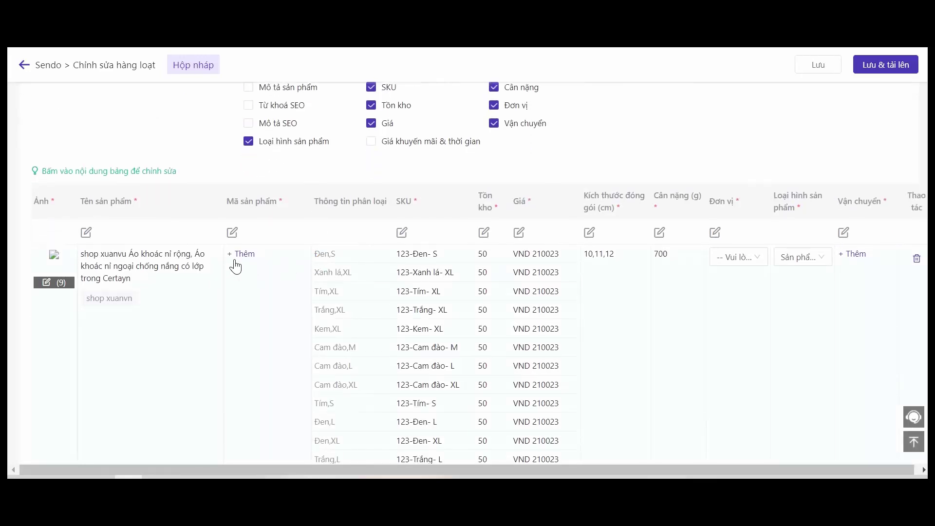
click(245, 254)
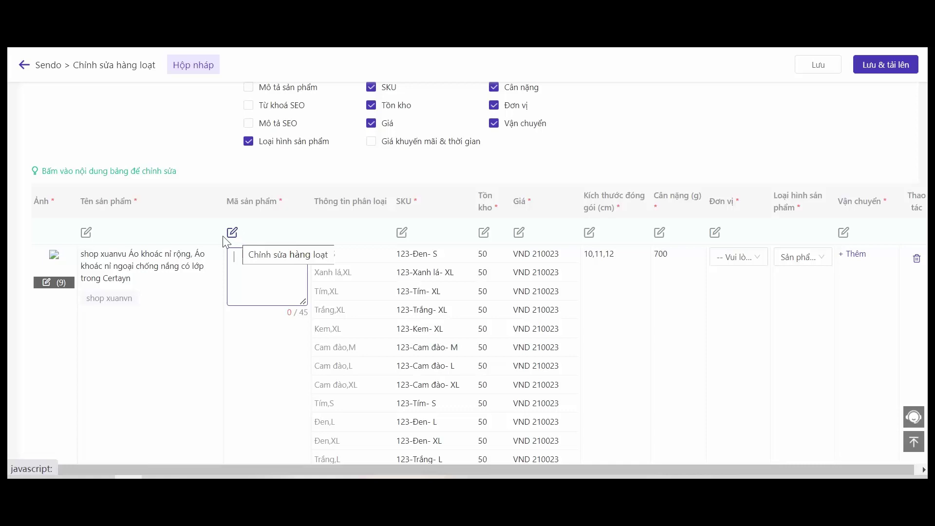
Add "shop xuanvu" to the beginning of all product names in bulk and check both products' names.
click(88, 234)
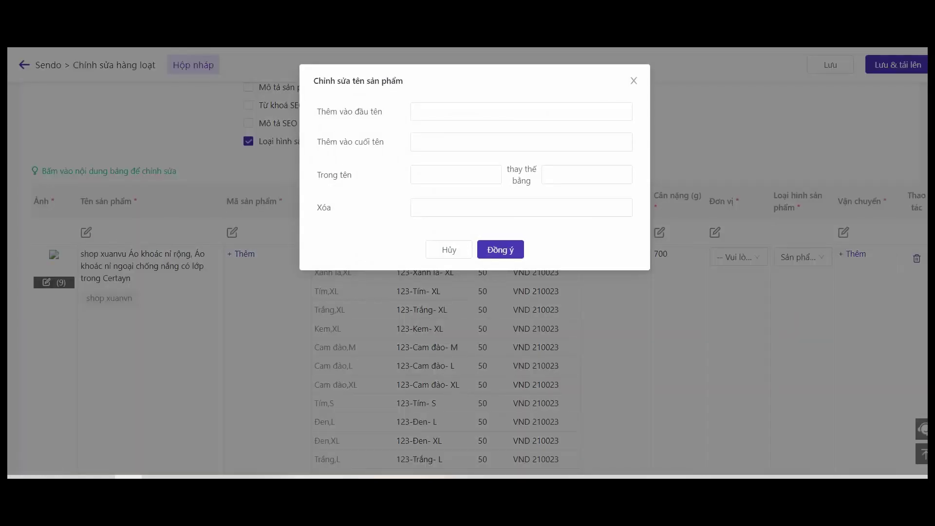
click(434, 110)
click(437, 142)
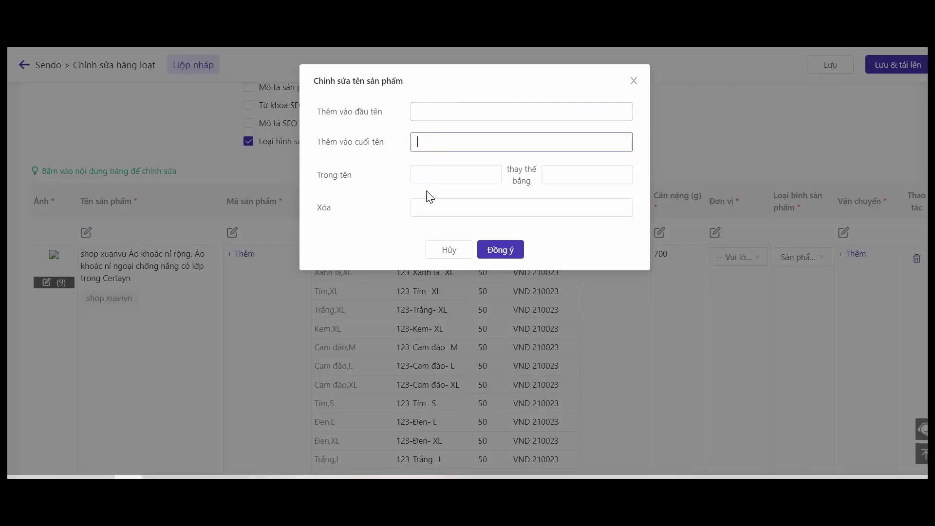
click(418, 208)
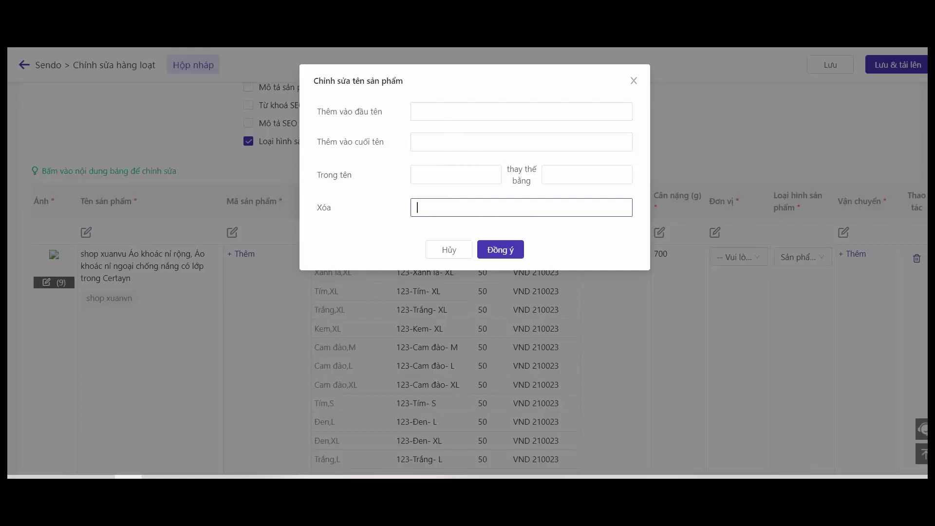
click(435, 113)
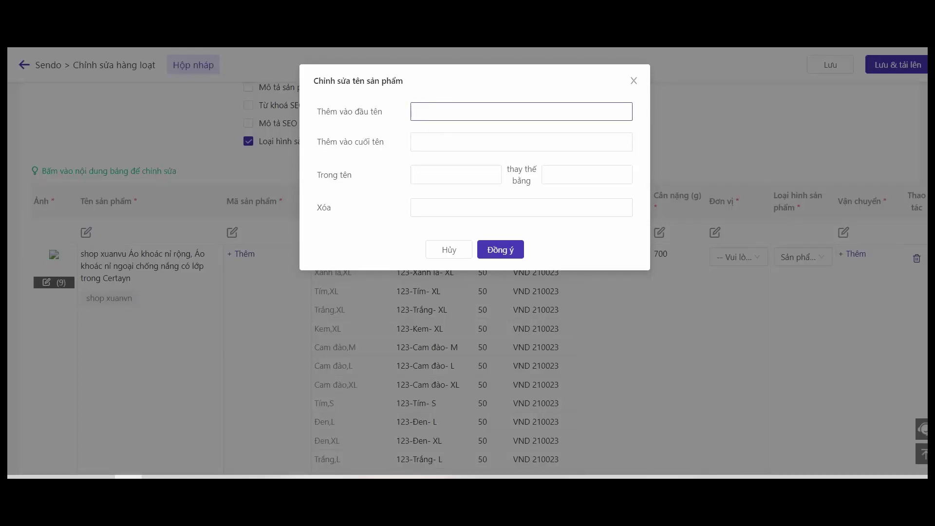
text(shop xuanvu)
click(500, 251)
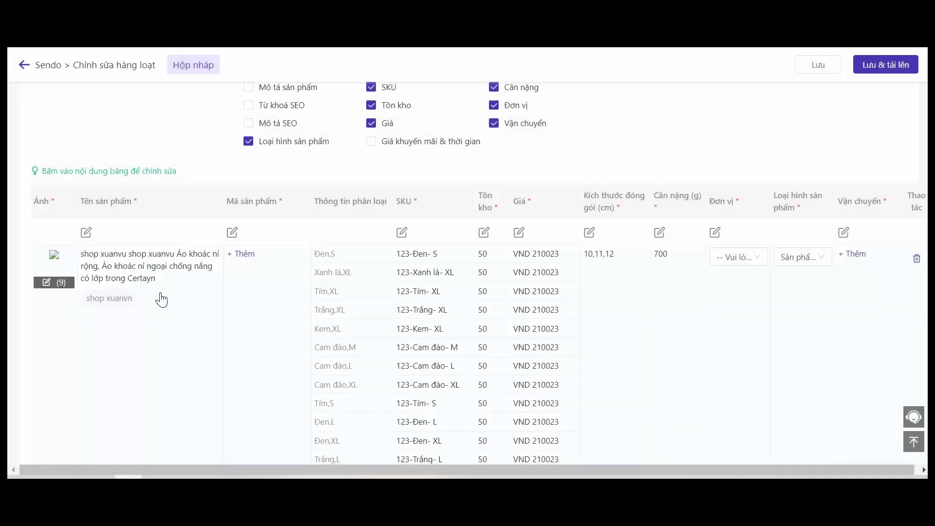
scroll(161, 300, down, 10)
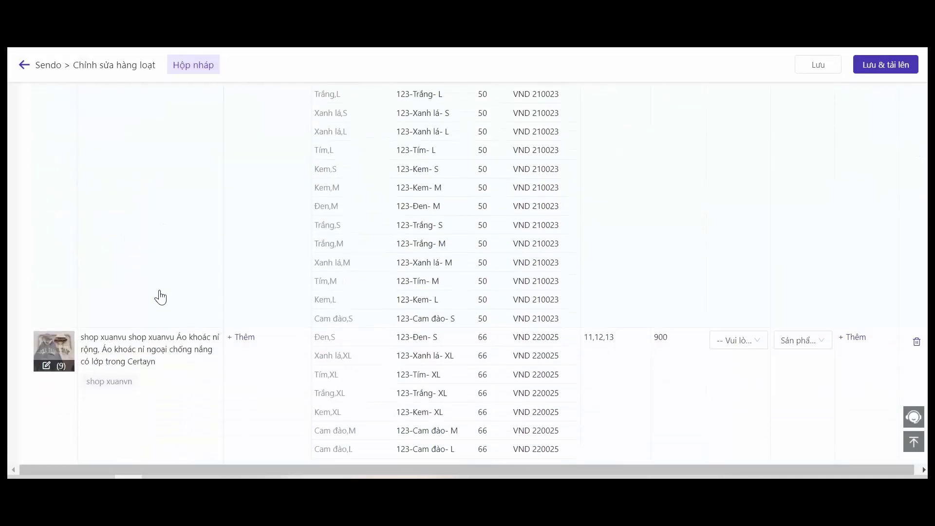
scroll(161, 297, up, 6)
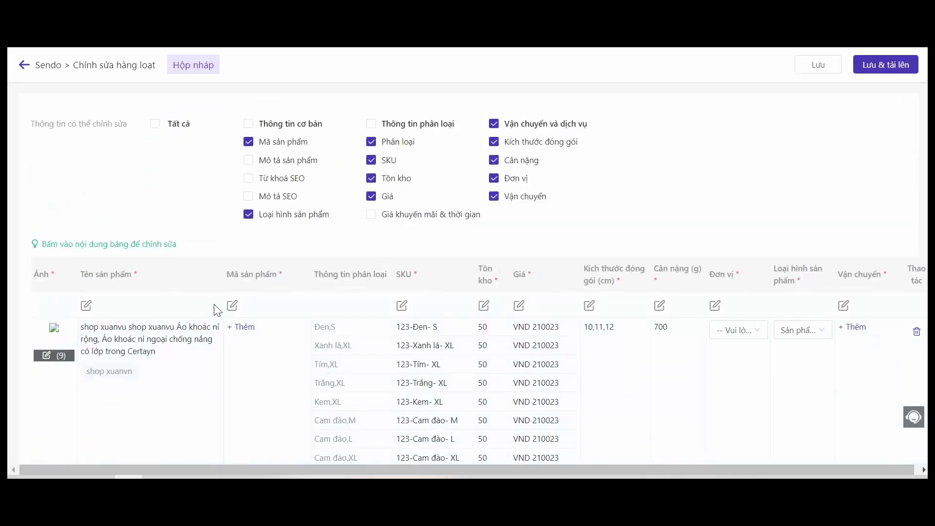
Increase all product prices in bulk by 10 percent and check the updated price list.
click(521, 307)
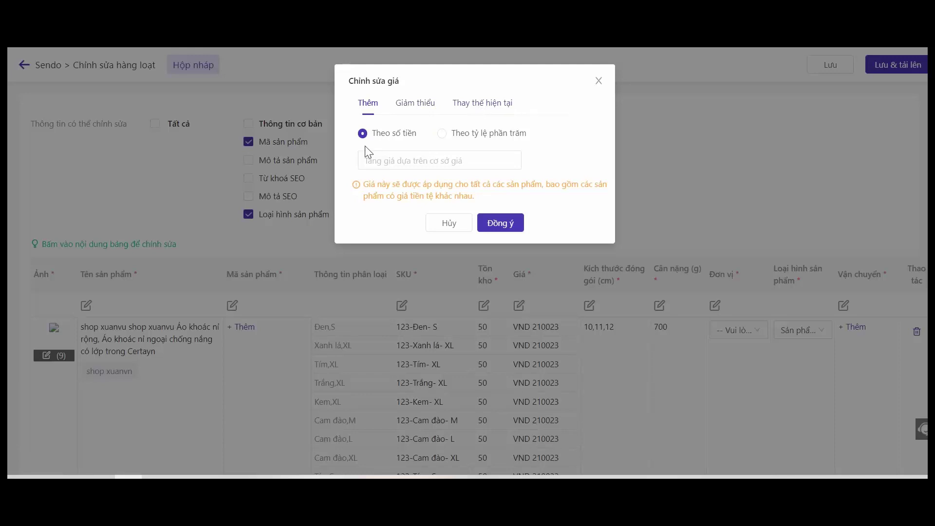
click(443, 134)
click(438, 157)
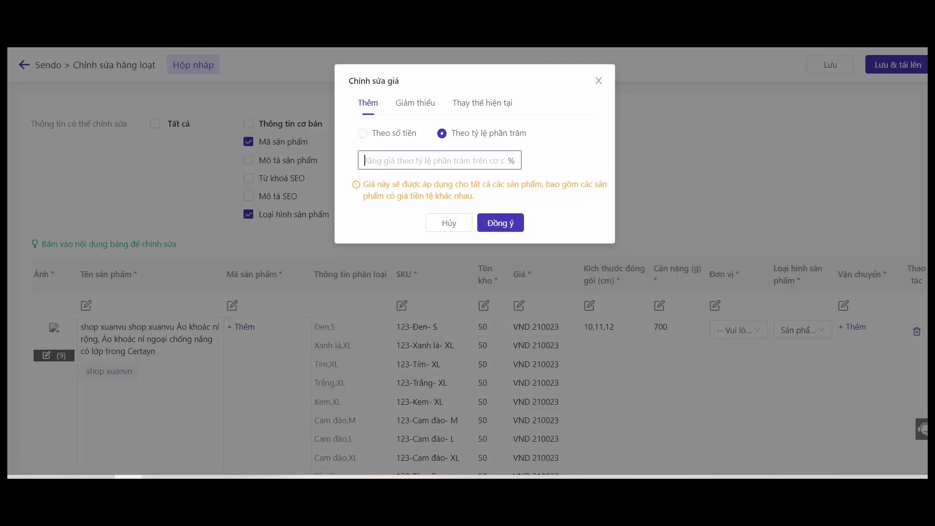
text(10)
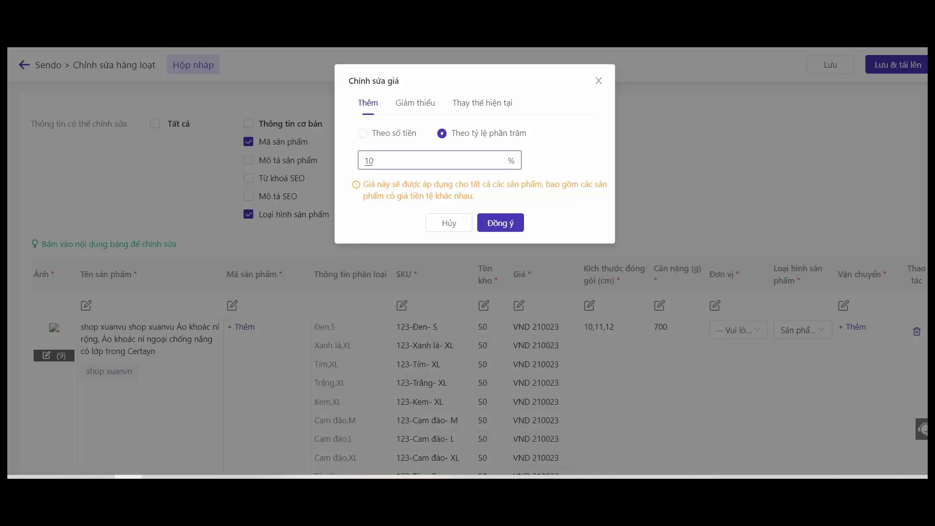
click(509, 232)
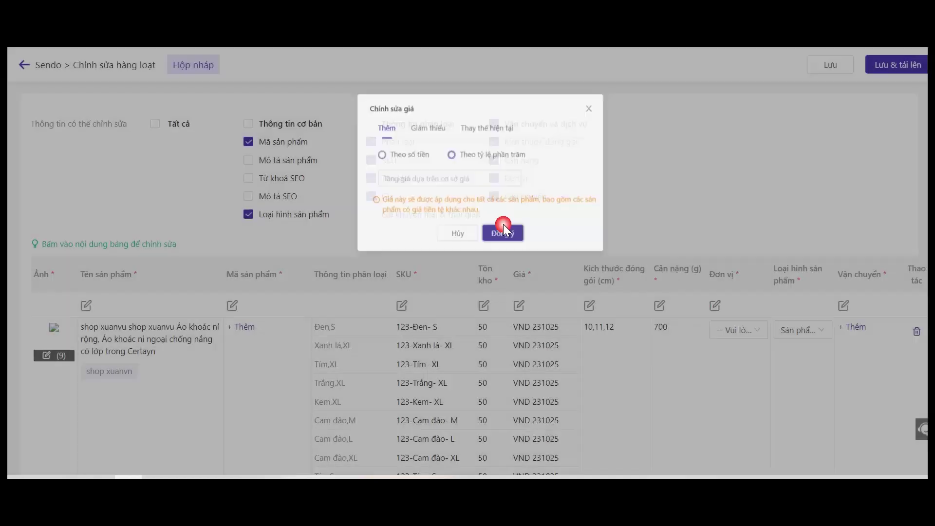
scroll(536, 315, down, 4)
scroll(539, 320, down, 6)
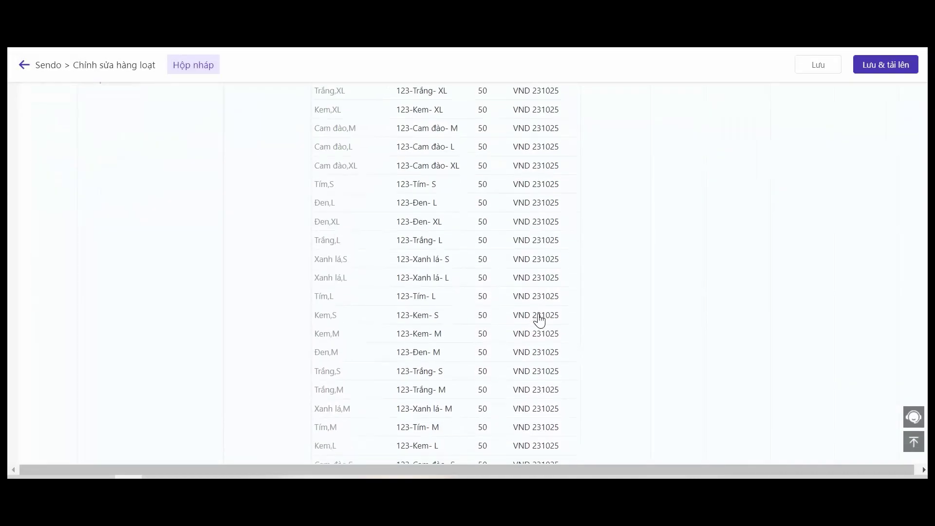
scroll(539, 321, up, 10)
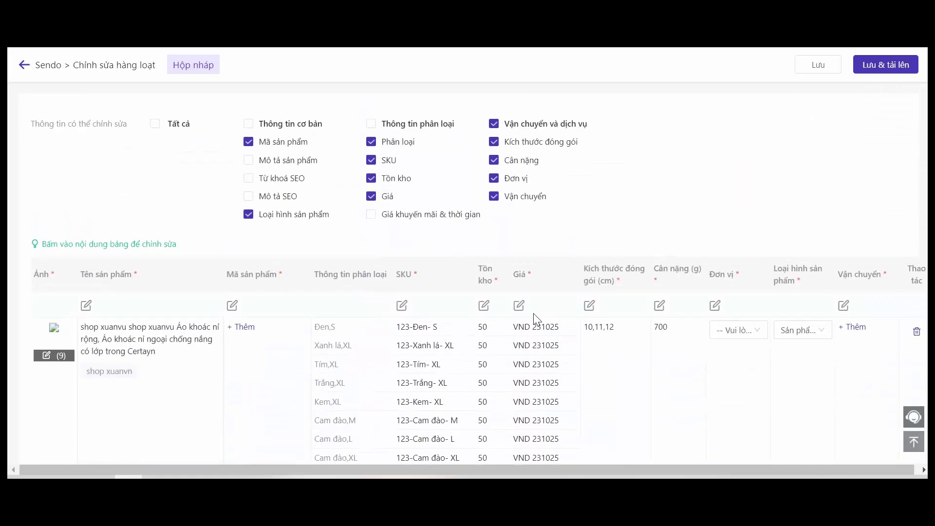
View the format for generating variation SKUs from the product SKU, and close it without applying.
click(403, 307)
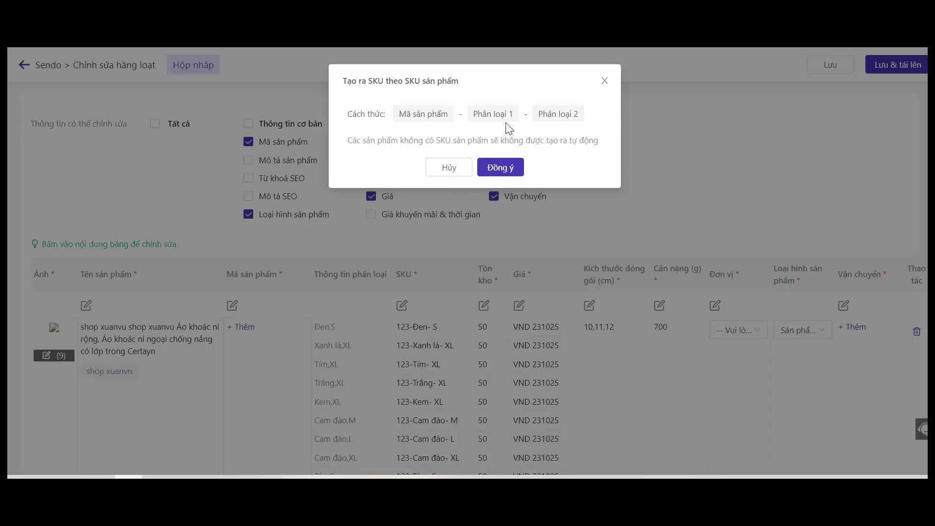
click(449, 168)
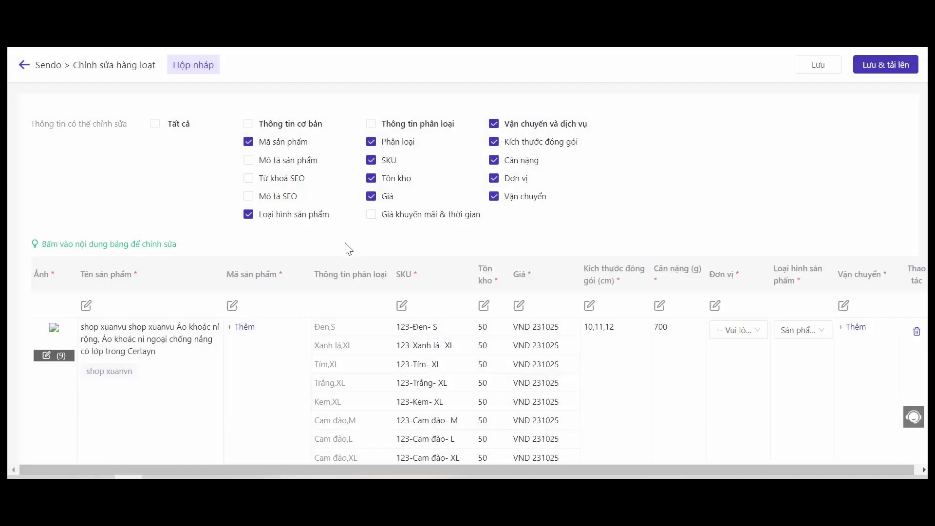
Set all product SKUs in bulk with prefix "ab", starting number 1234 and suffix "cc".
click(233, 305)
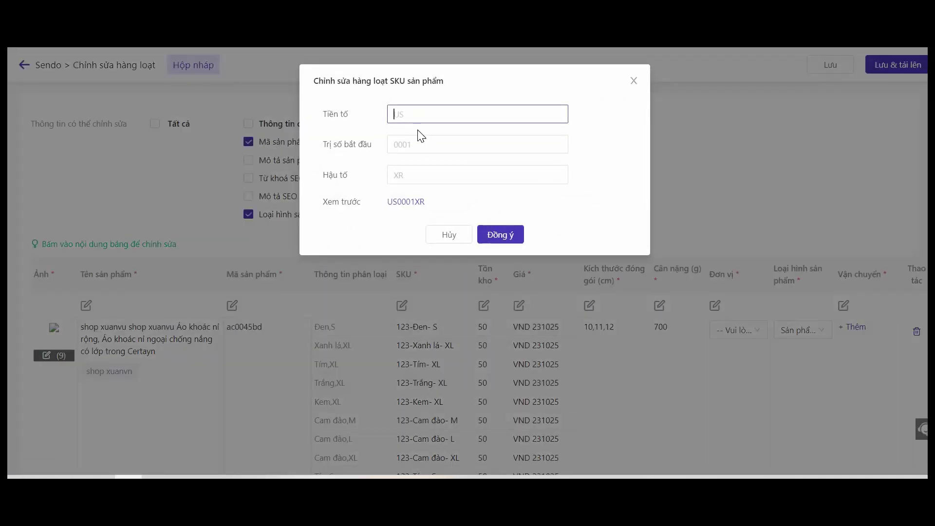
click(413, 179)
click(414, 145)
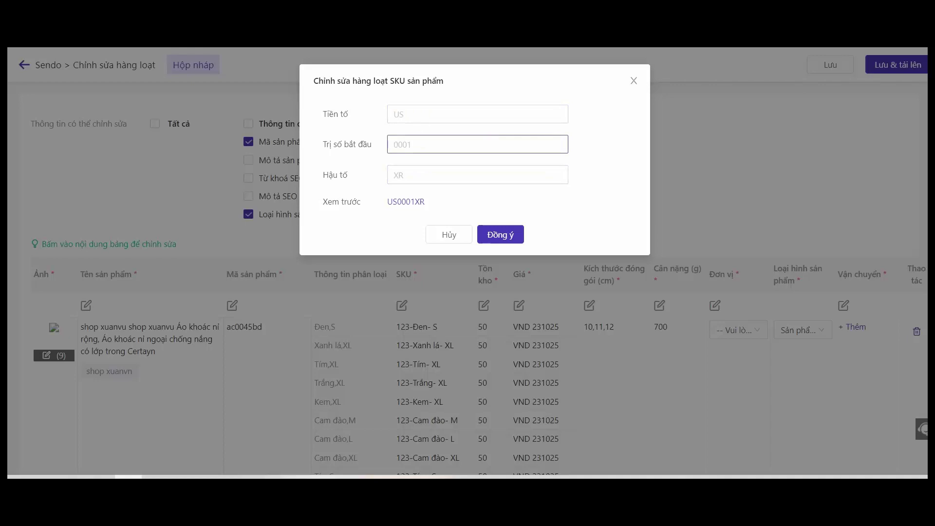
click(412, 116)
text(ab)
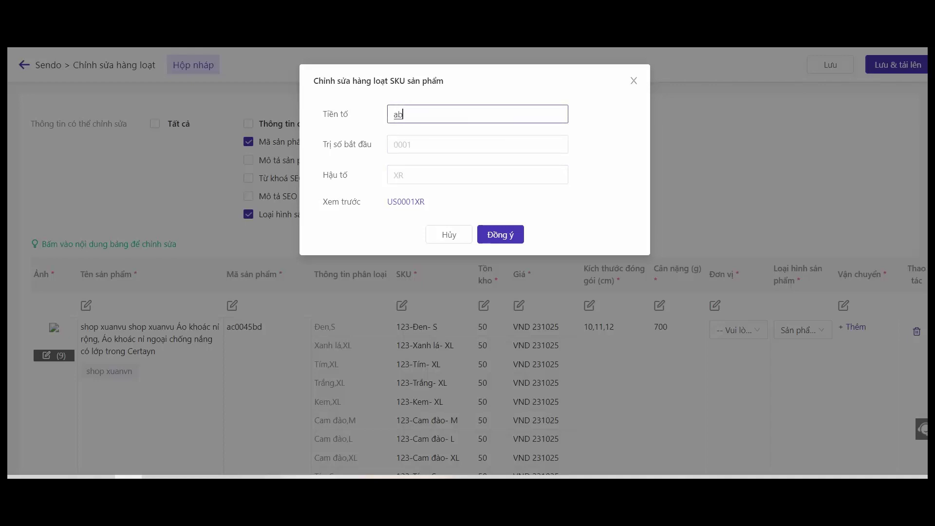
click(432, 144)
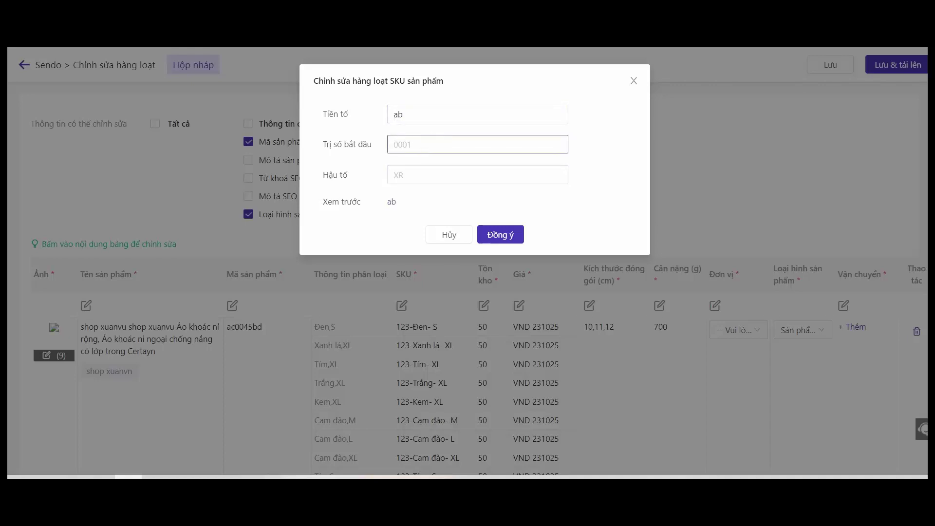
text(1234)
click(408, 174)
text(cc)
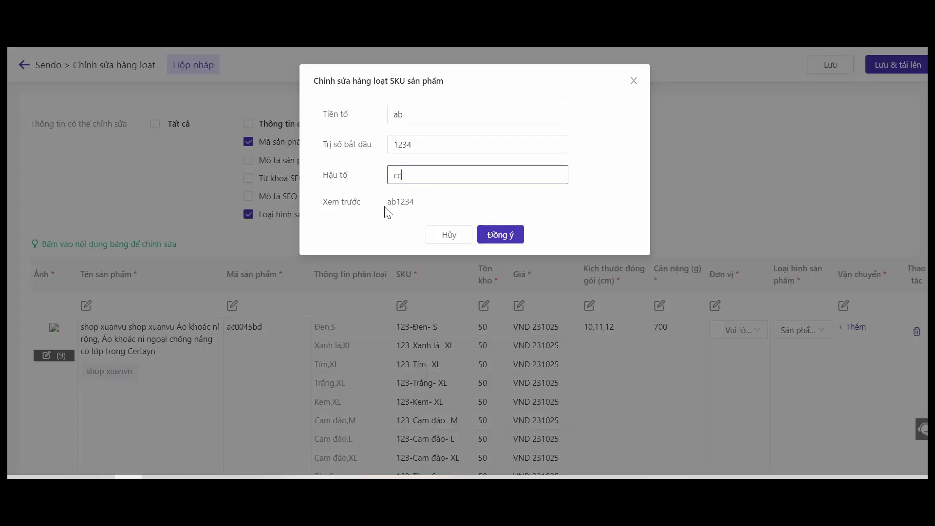
click(509, 235)
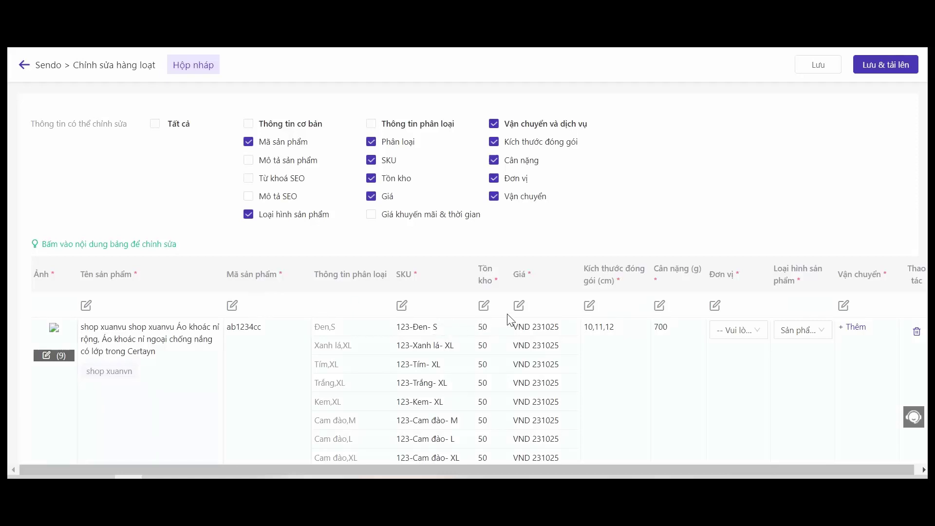
Generate the variation SKUs from the product SKU and both classifications, and check them in the product list.
click(402, 306)
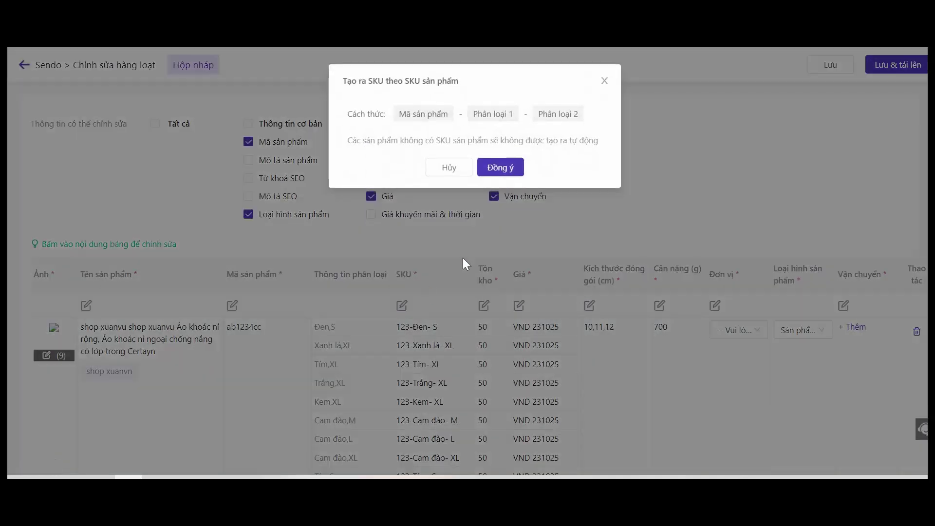
click(501, 168)
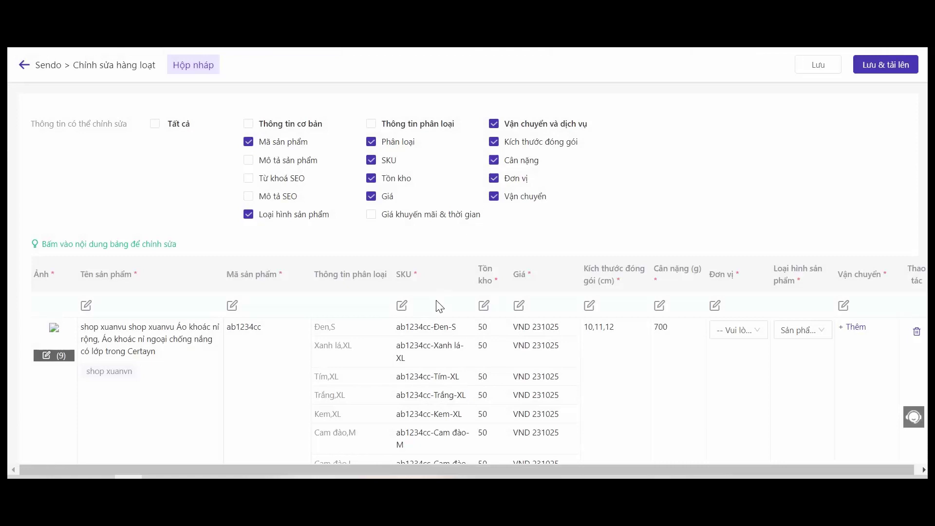
scroll(435, 336, down, 3)
scroll(434, 358, up, 3)
scroll(435, 346, down, 1)
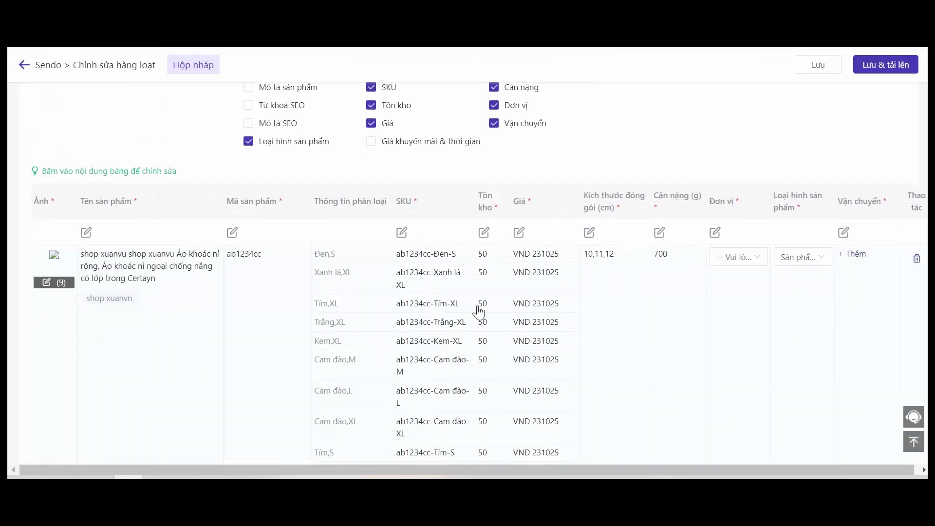
Set the stock (Tồn kho) of all variations in bulk to 60.
click(487, 235)
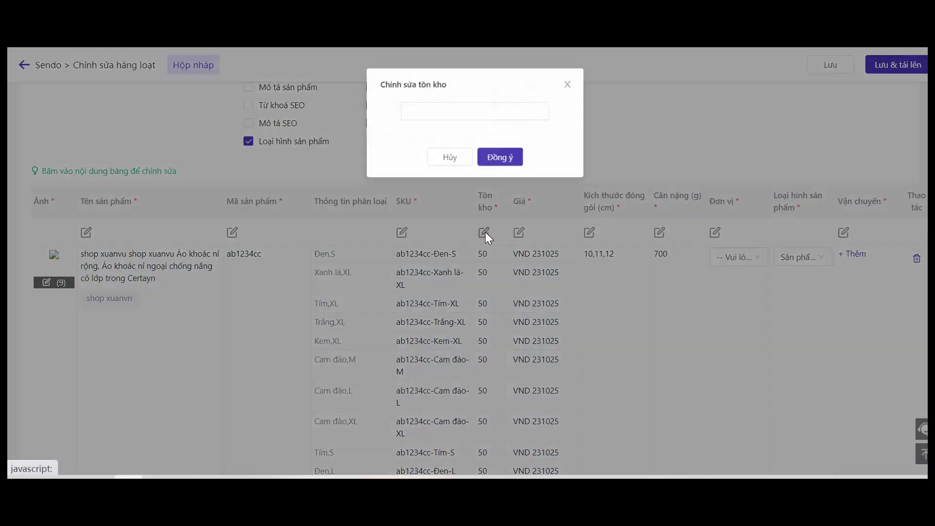
click(448, 106)
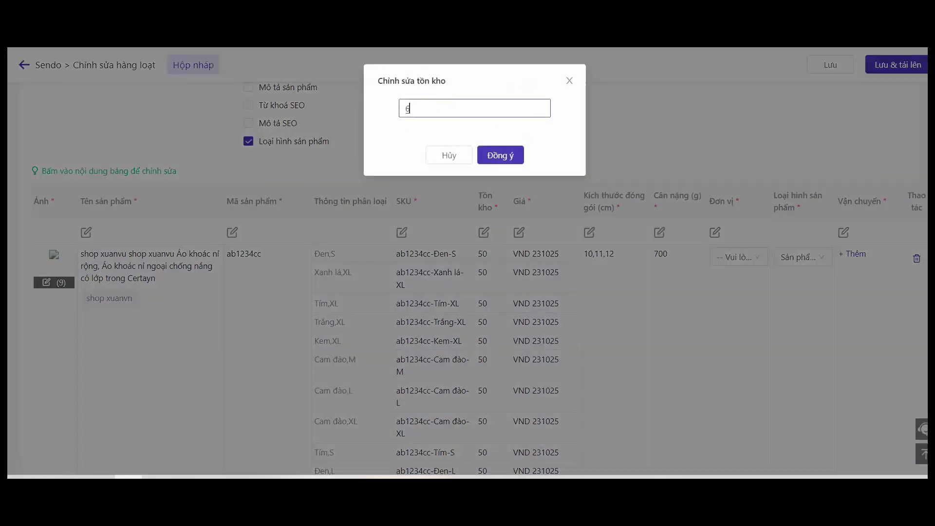
click(504, 157)
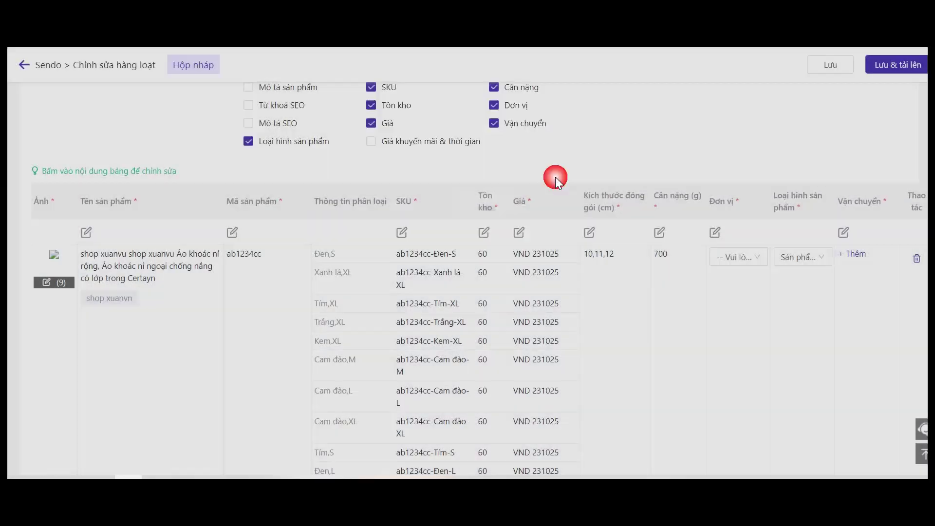
Set the package dimensions of all products in bulk to 10 cm long, 11 cm wide and 13 cm high.
click(590, 234)
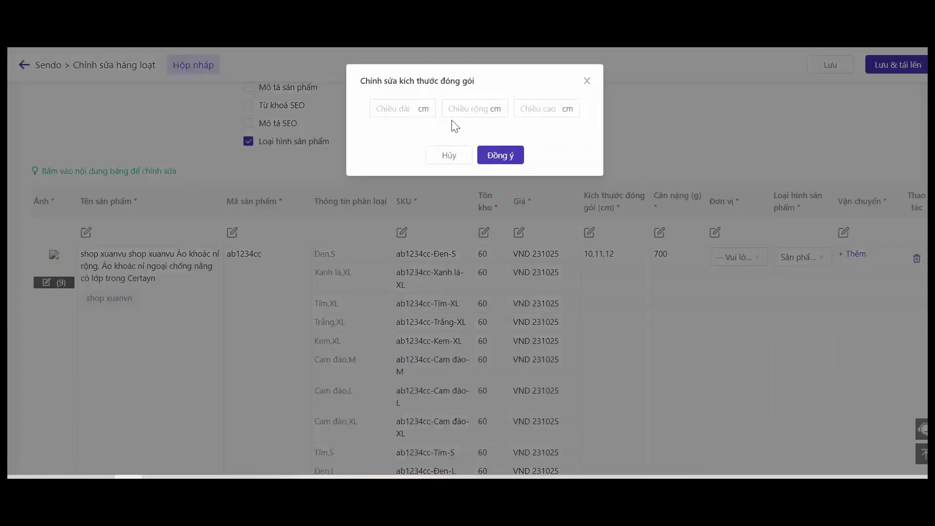
click(401, 109)
text(1)
click(452, 109)
text(11)
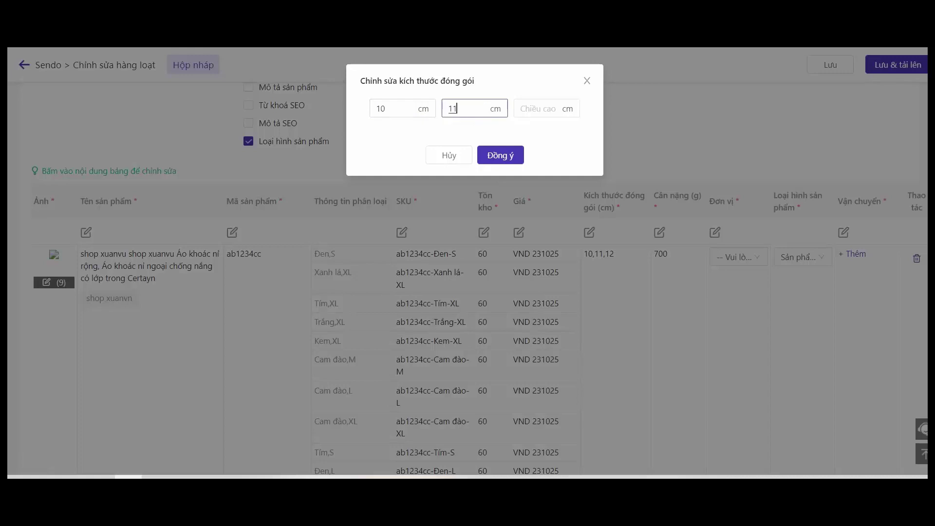
click(545, 106)
text(13)
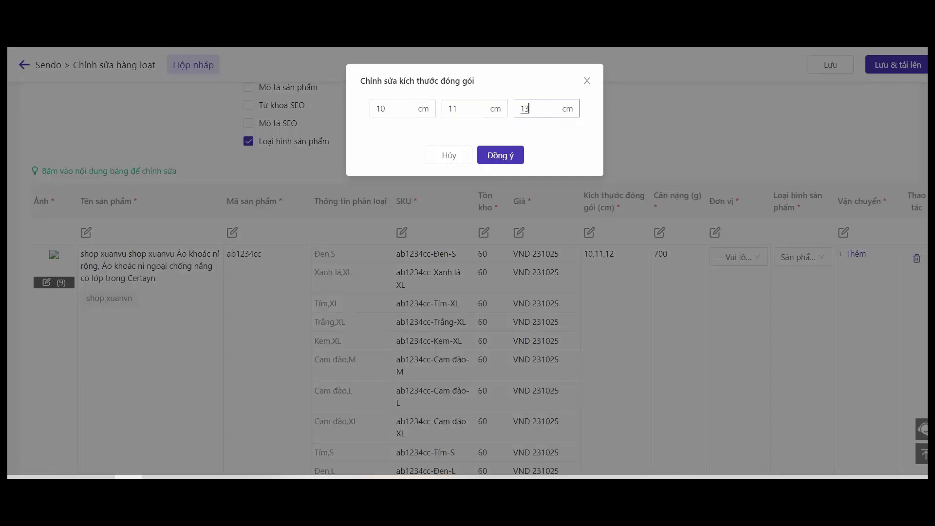
click(507, 156)
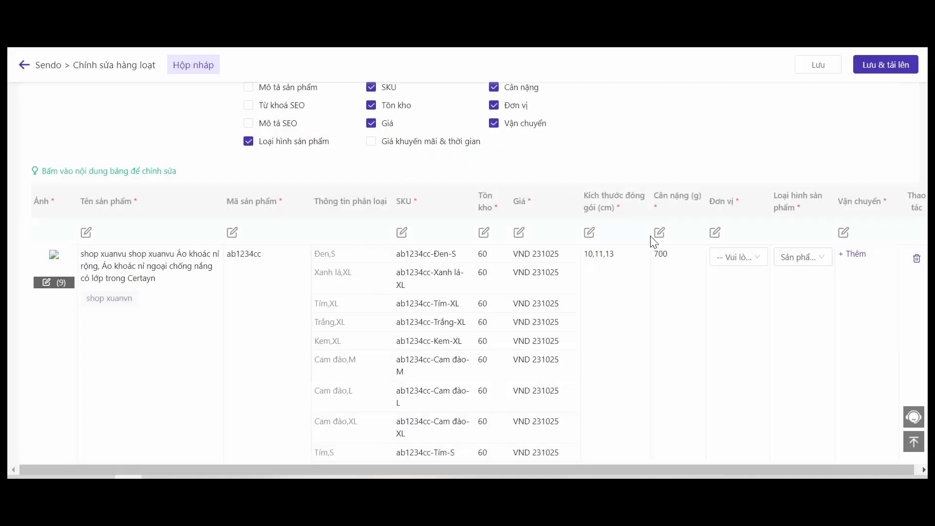
Set the weight of all products in bulk to 600 g.
click(668, 234)
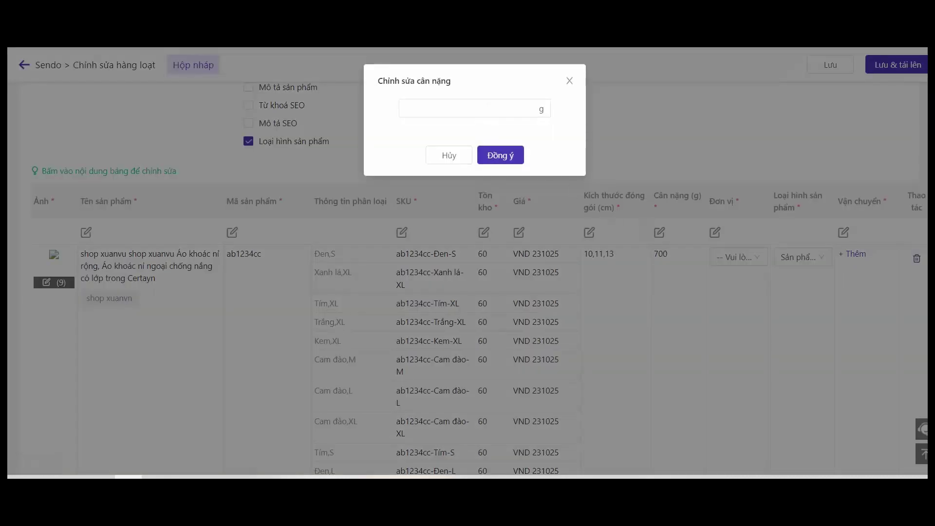
click(467, 105)
text(6)
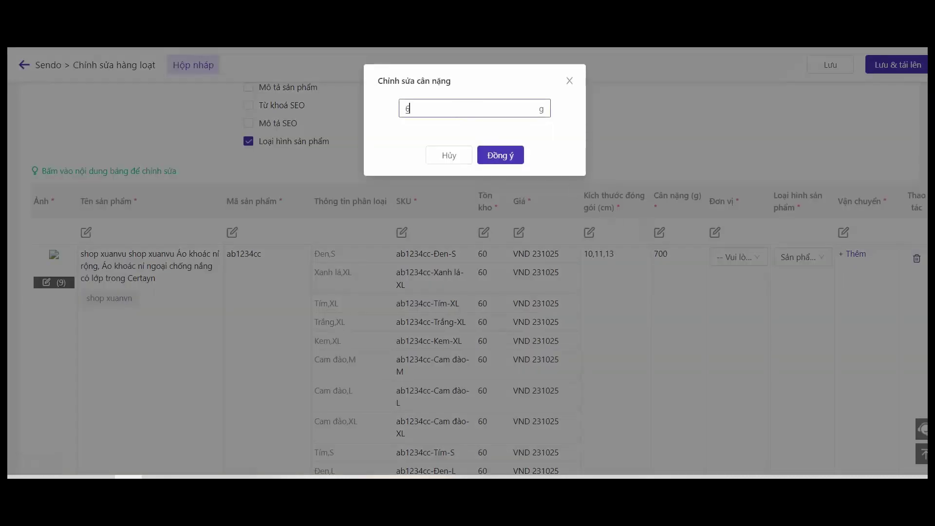
text(00)
click(514, 155)
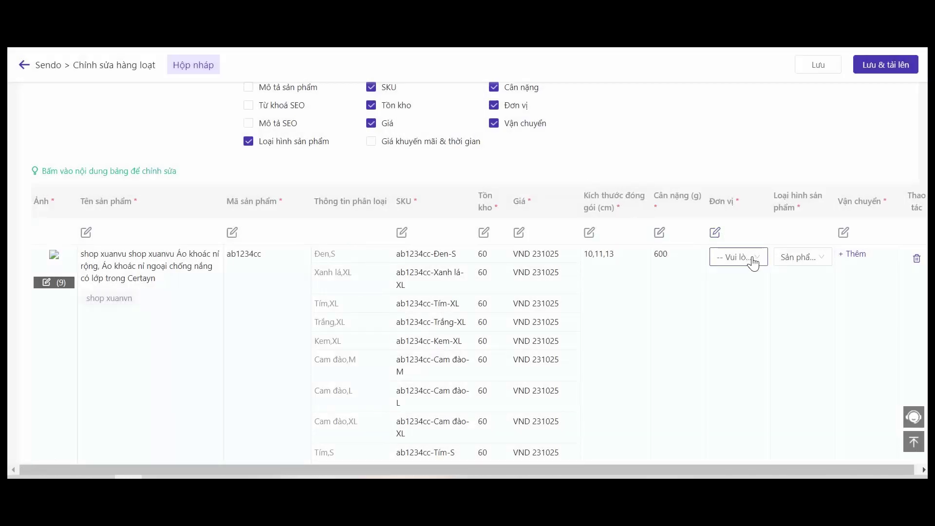
Set the unit (Đơn vị) of all products in bulk to Cái.
click(715, 232)
click(502, 111)
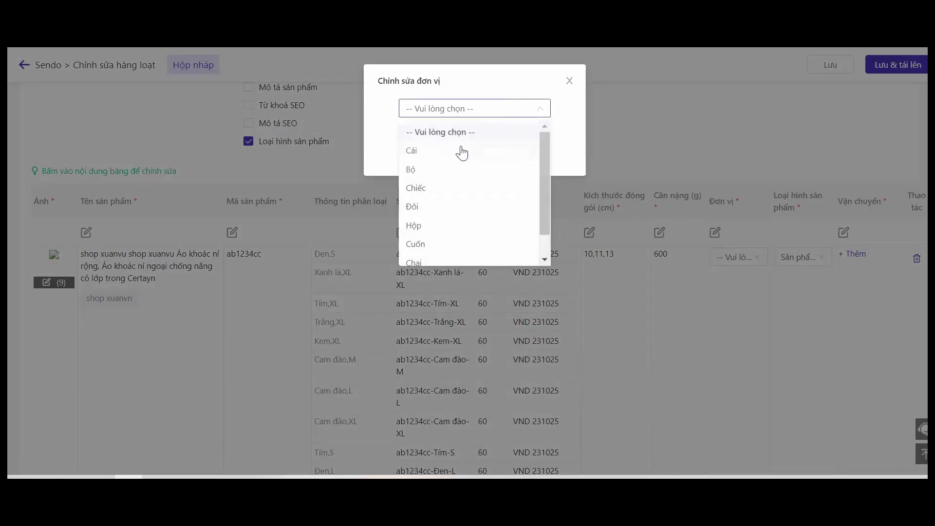
click(444, 151)
click(502, 163)
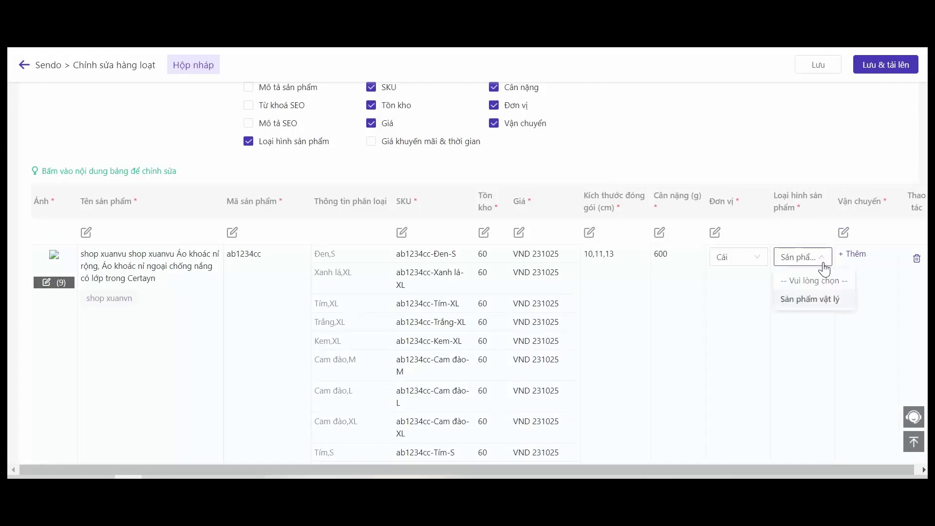
Choose Sản phẩm vật lý as the first product's type and check the type options of the second product.
click(810, 299)
scroll(796, 284, down, 5)
scroll(800, 281, up, 5)
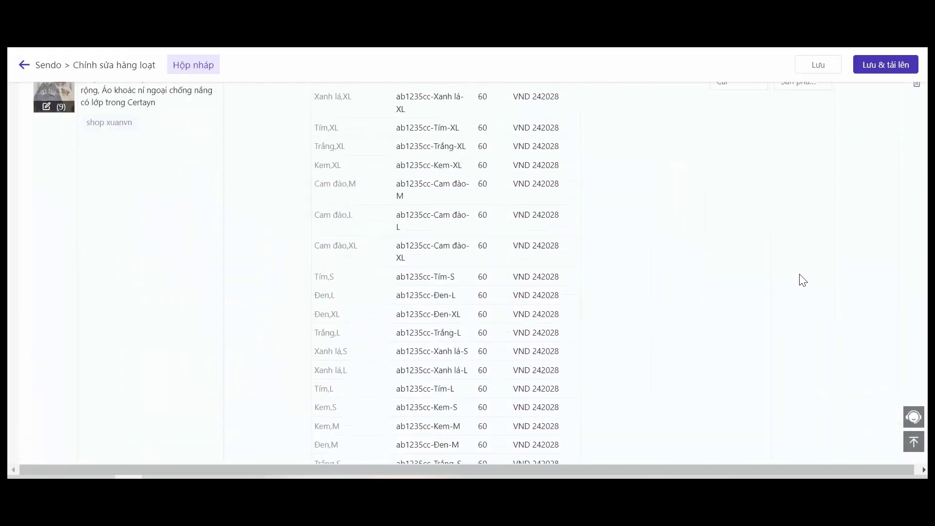
click(825, 274)
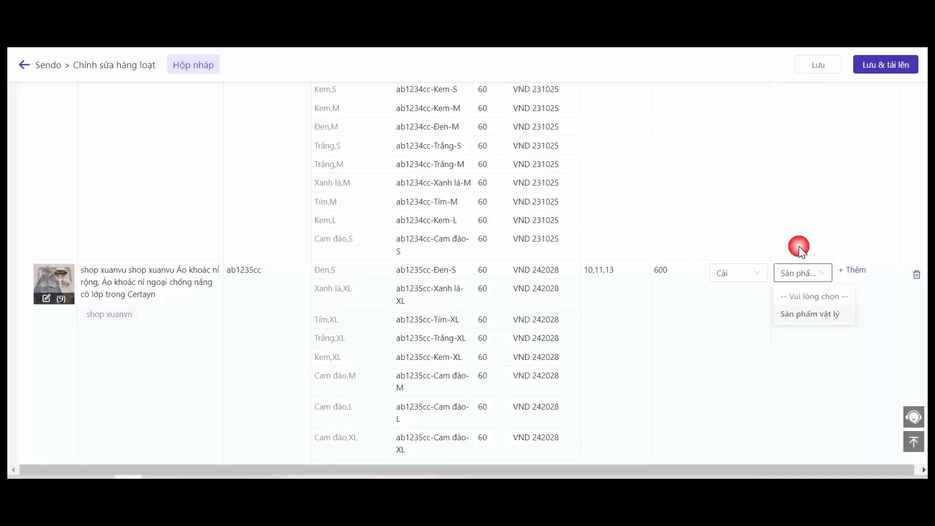
Enable Chuyển phát tiêu chuẩn as the shipping method for all products of the store in bulk.
scroll(799, 247, up, 10)
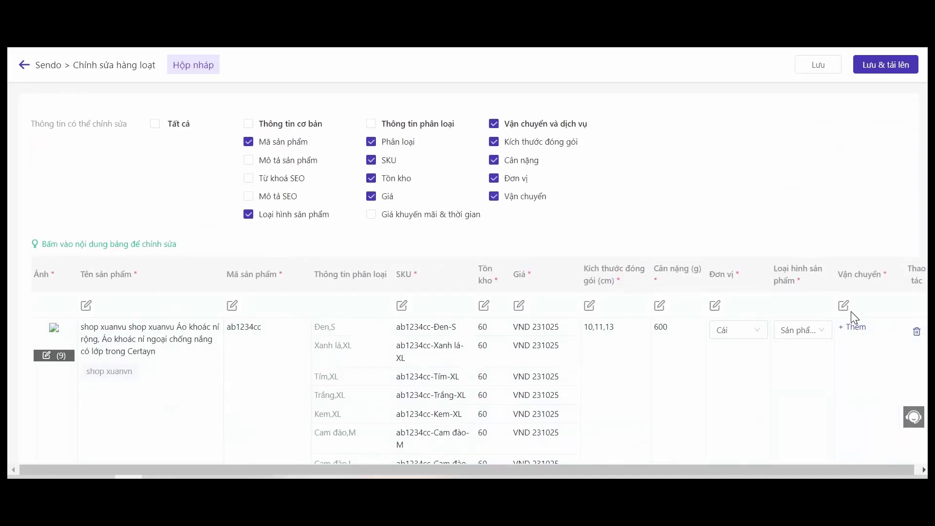
click(843, 306)
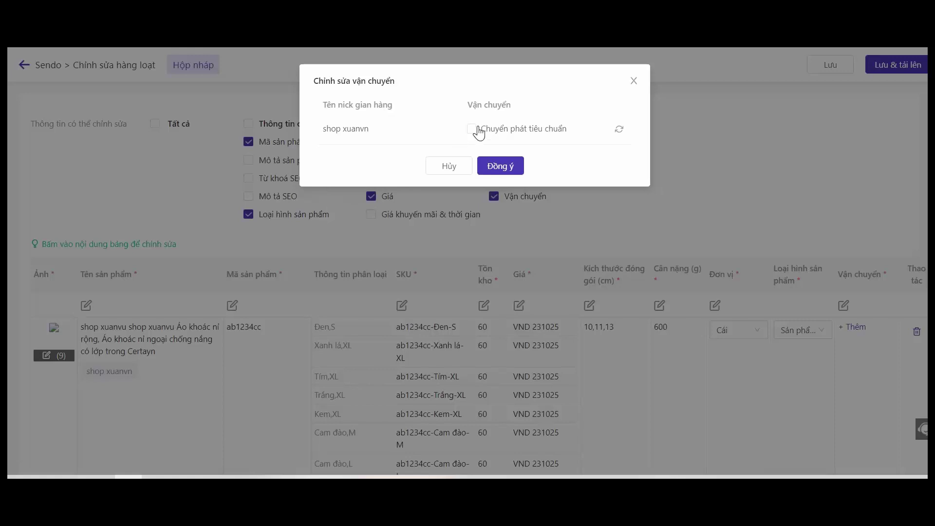
click(475, 129)
click(505, 167)
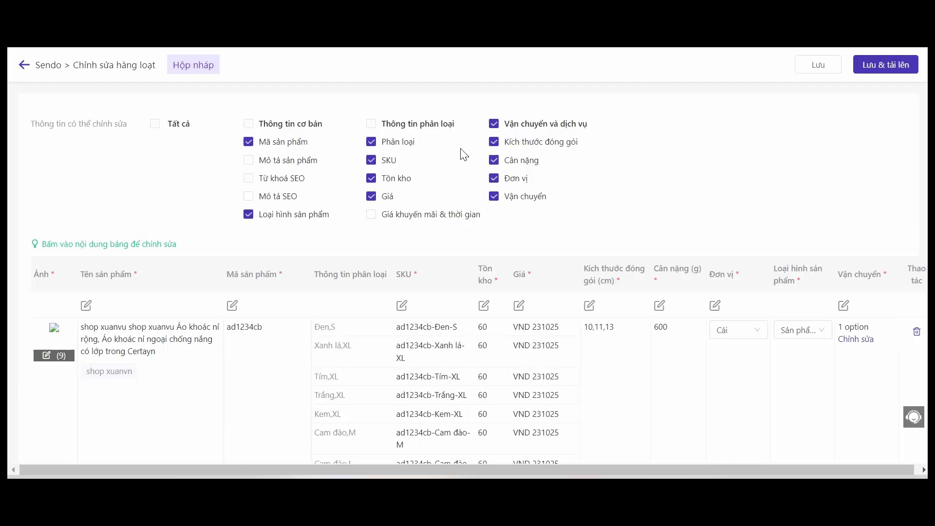
Save the edited products, upload them to Sendo and close the batch result report.
click(873, 68)
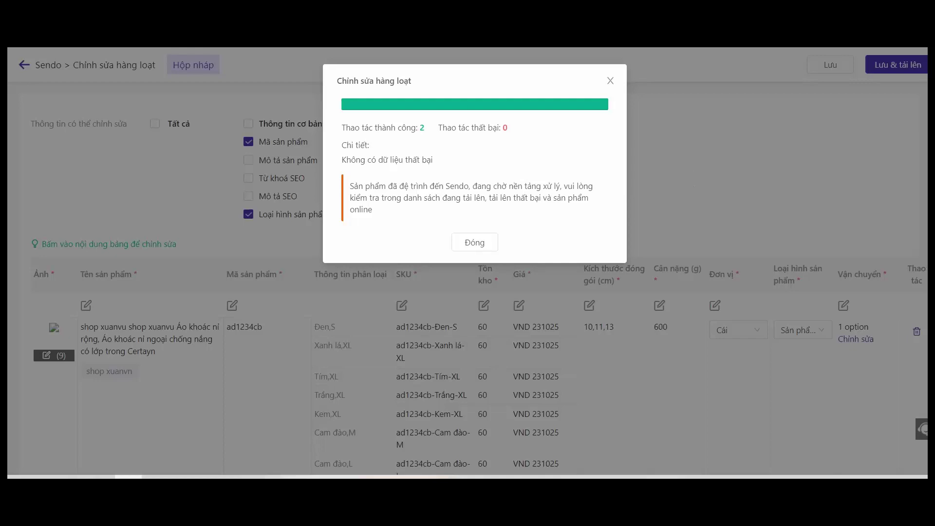
click(478, 245)
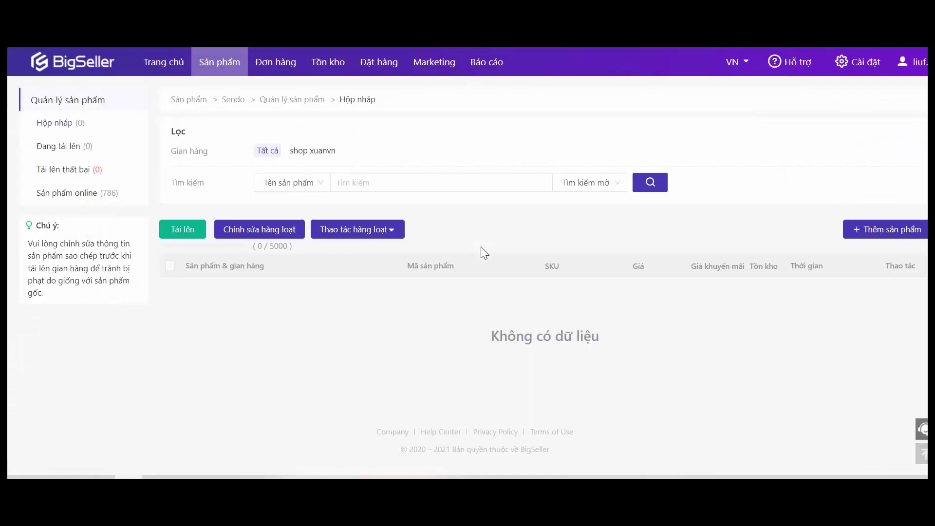